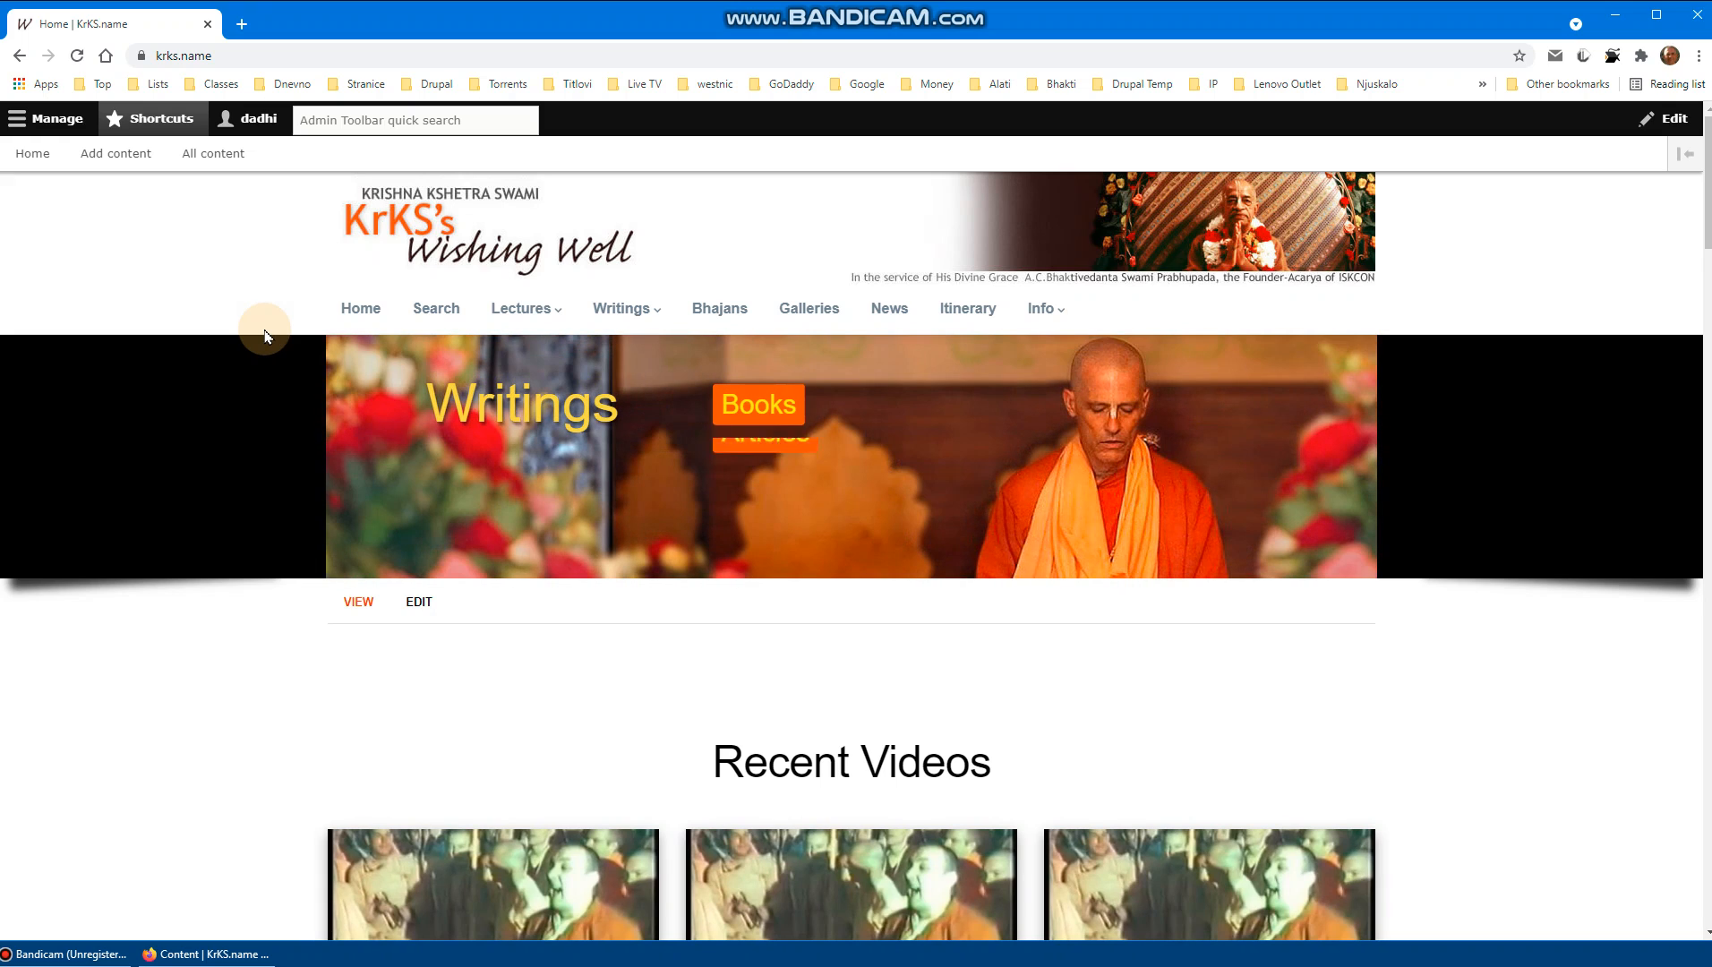
Open the form for creating a new Source content item
{"action": "mouse_move", "coordinate": [369, 349]}
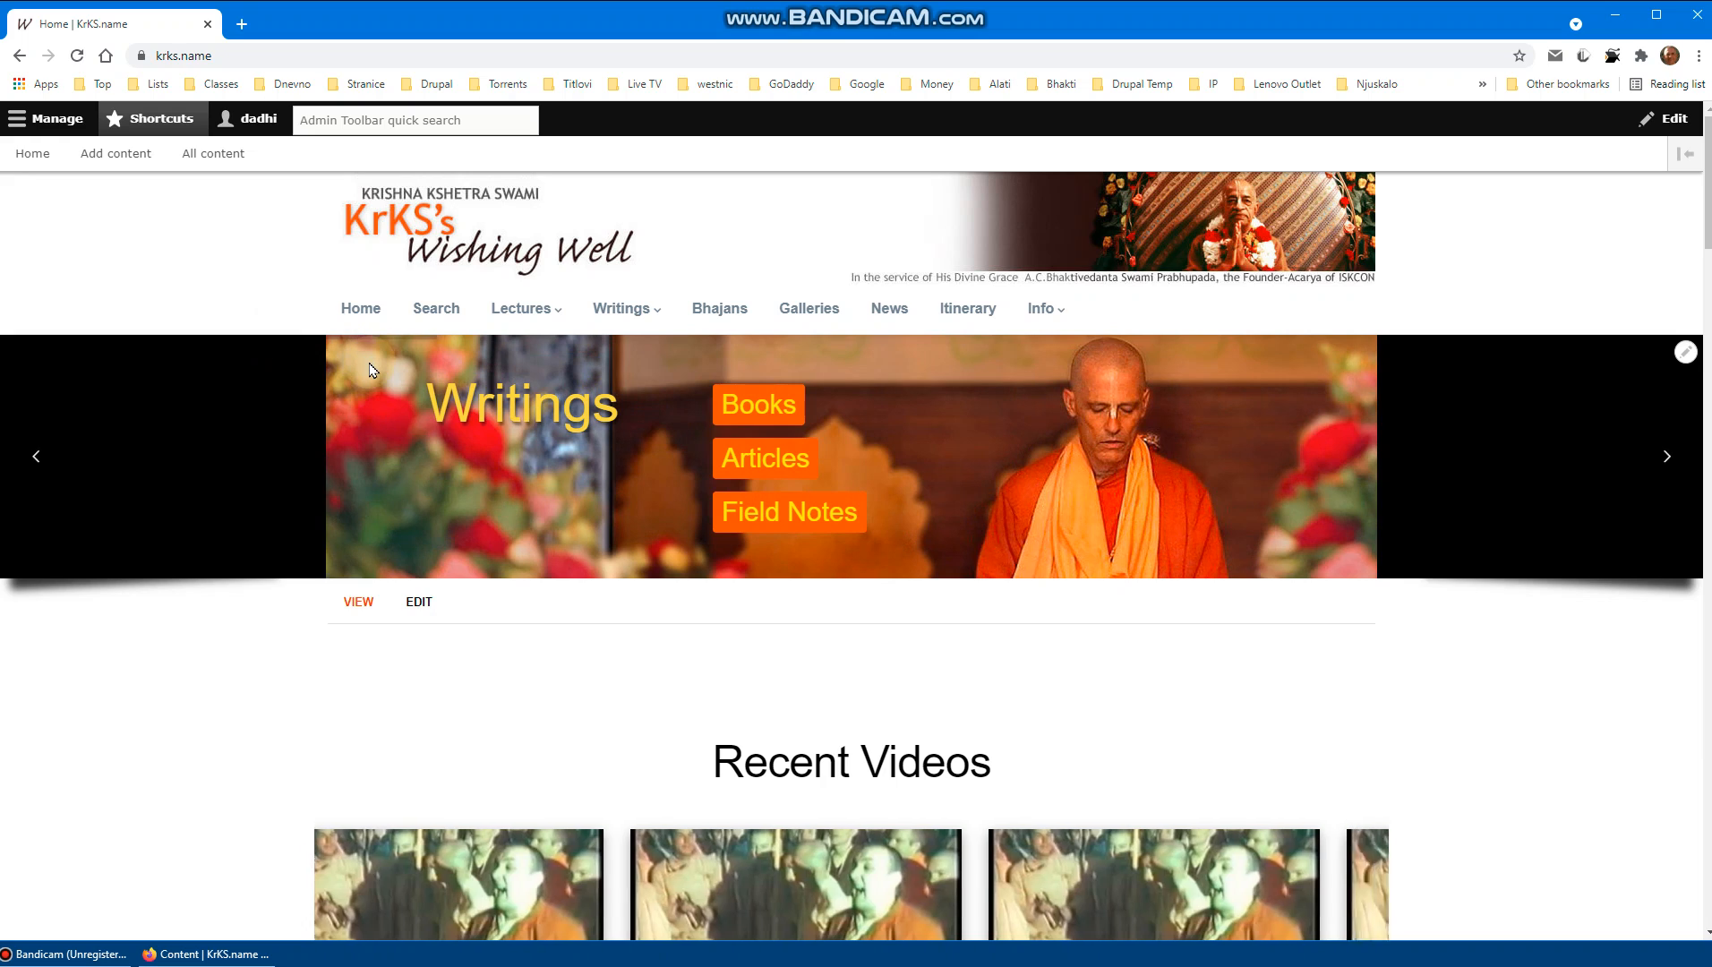
{"action": "left_click", "coordinate": [322, 315]}
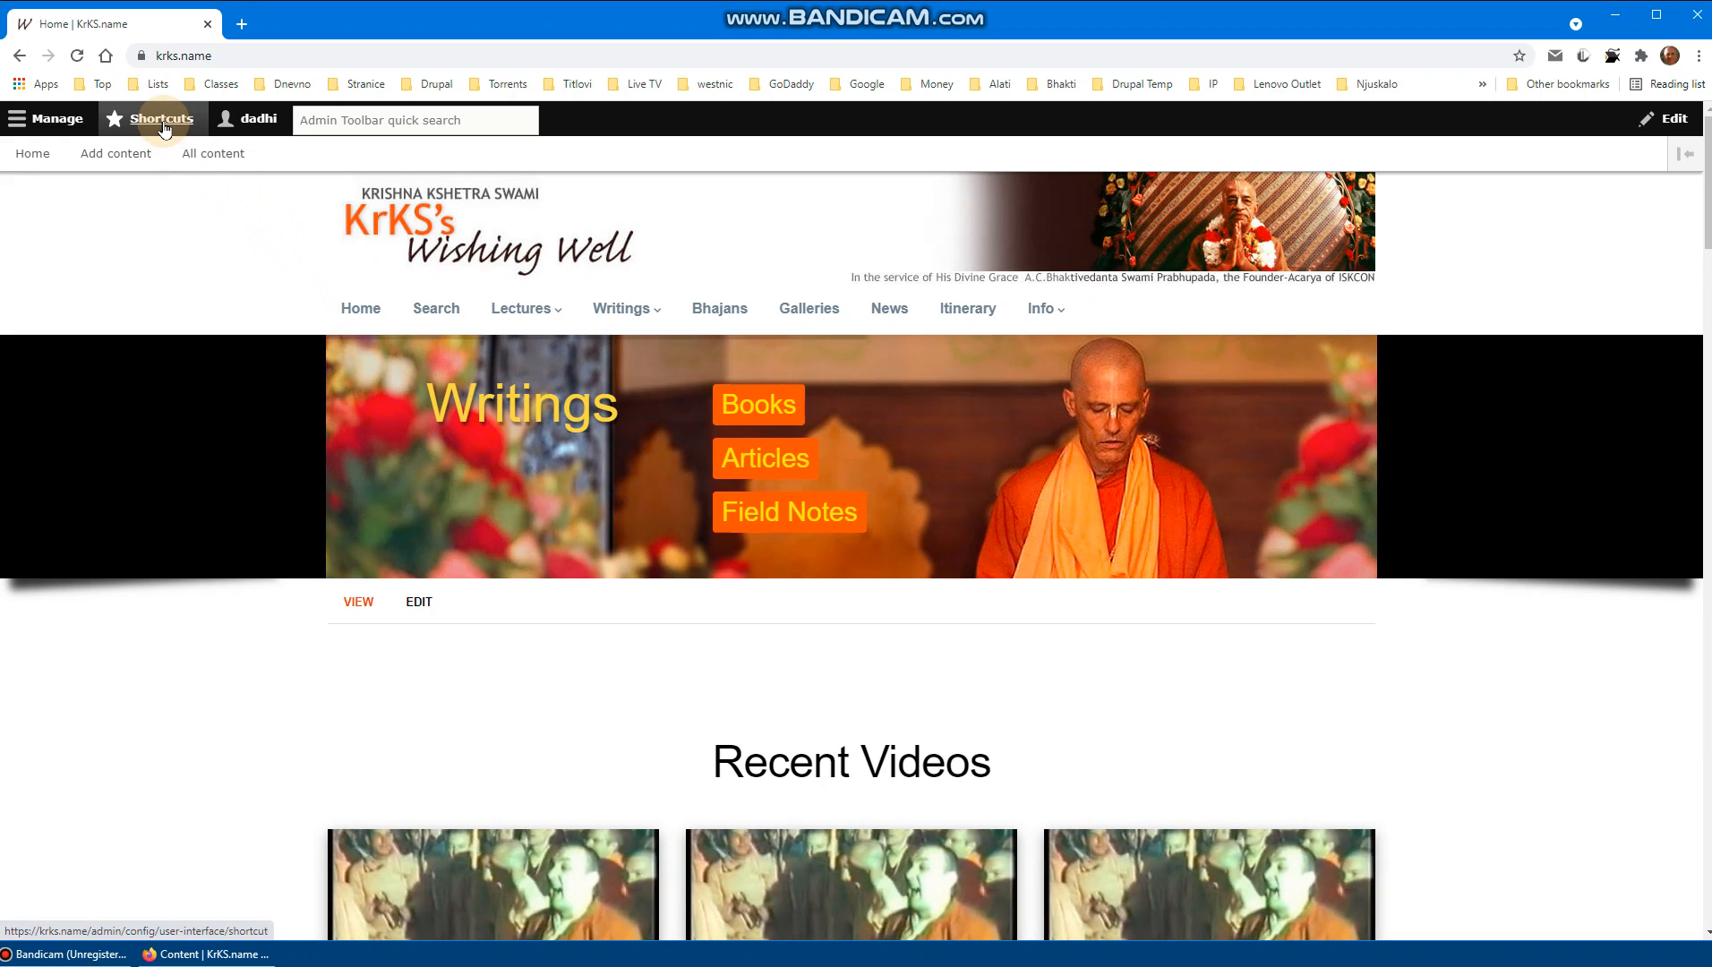
{"action": "left_click", "coordinate": [57, 118]}
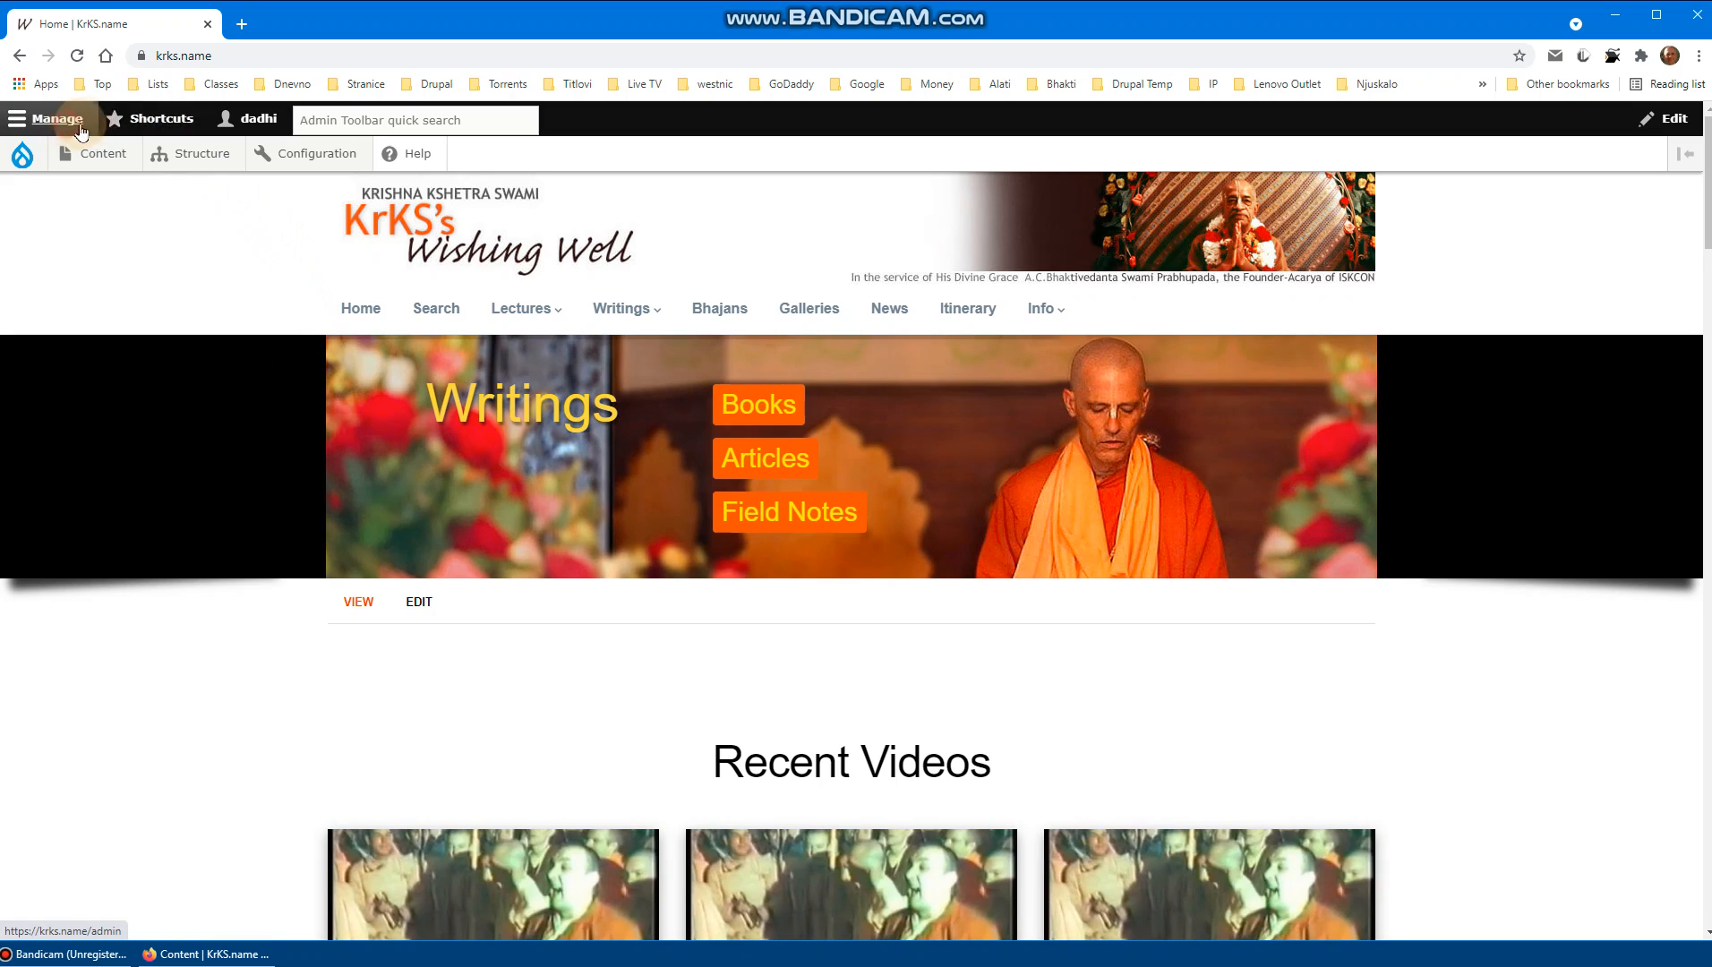
{"action": "left_click", "coordinate": [153, 120]}
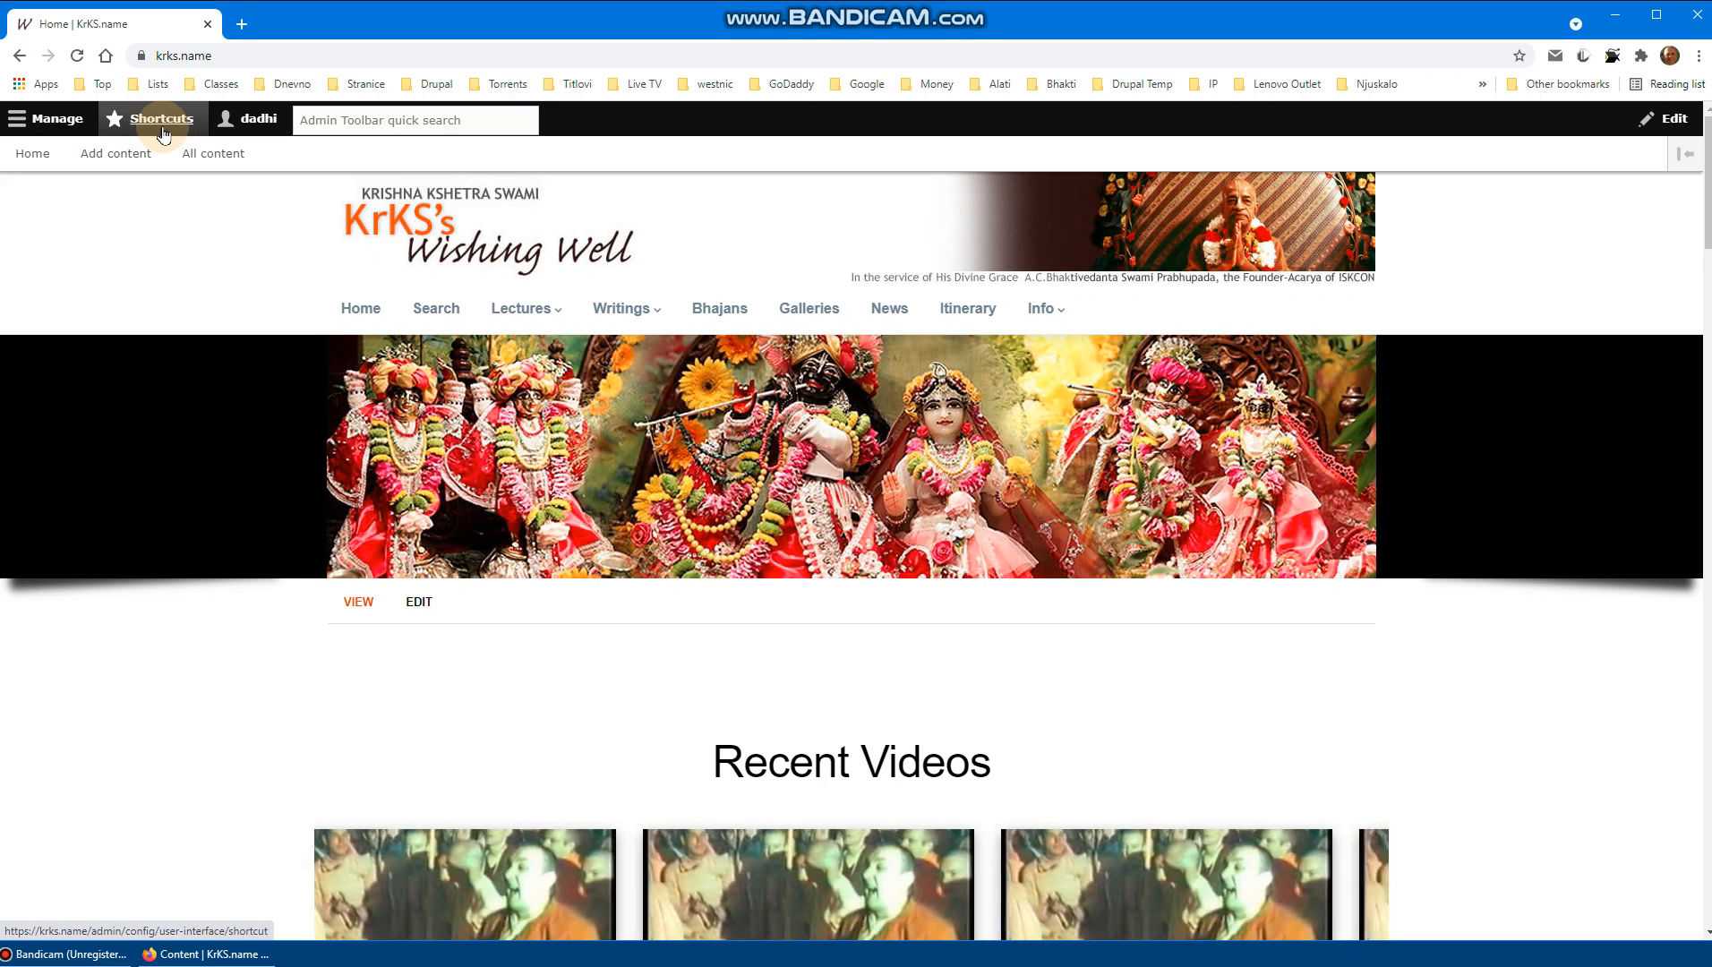
{"action": "left_click", "coordinate": [121, 160]}
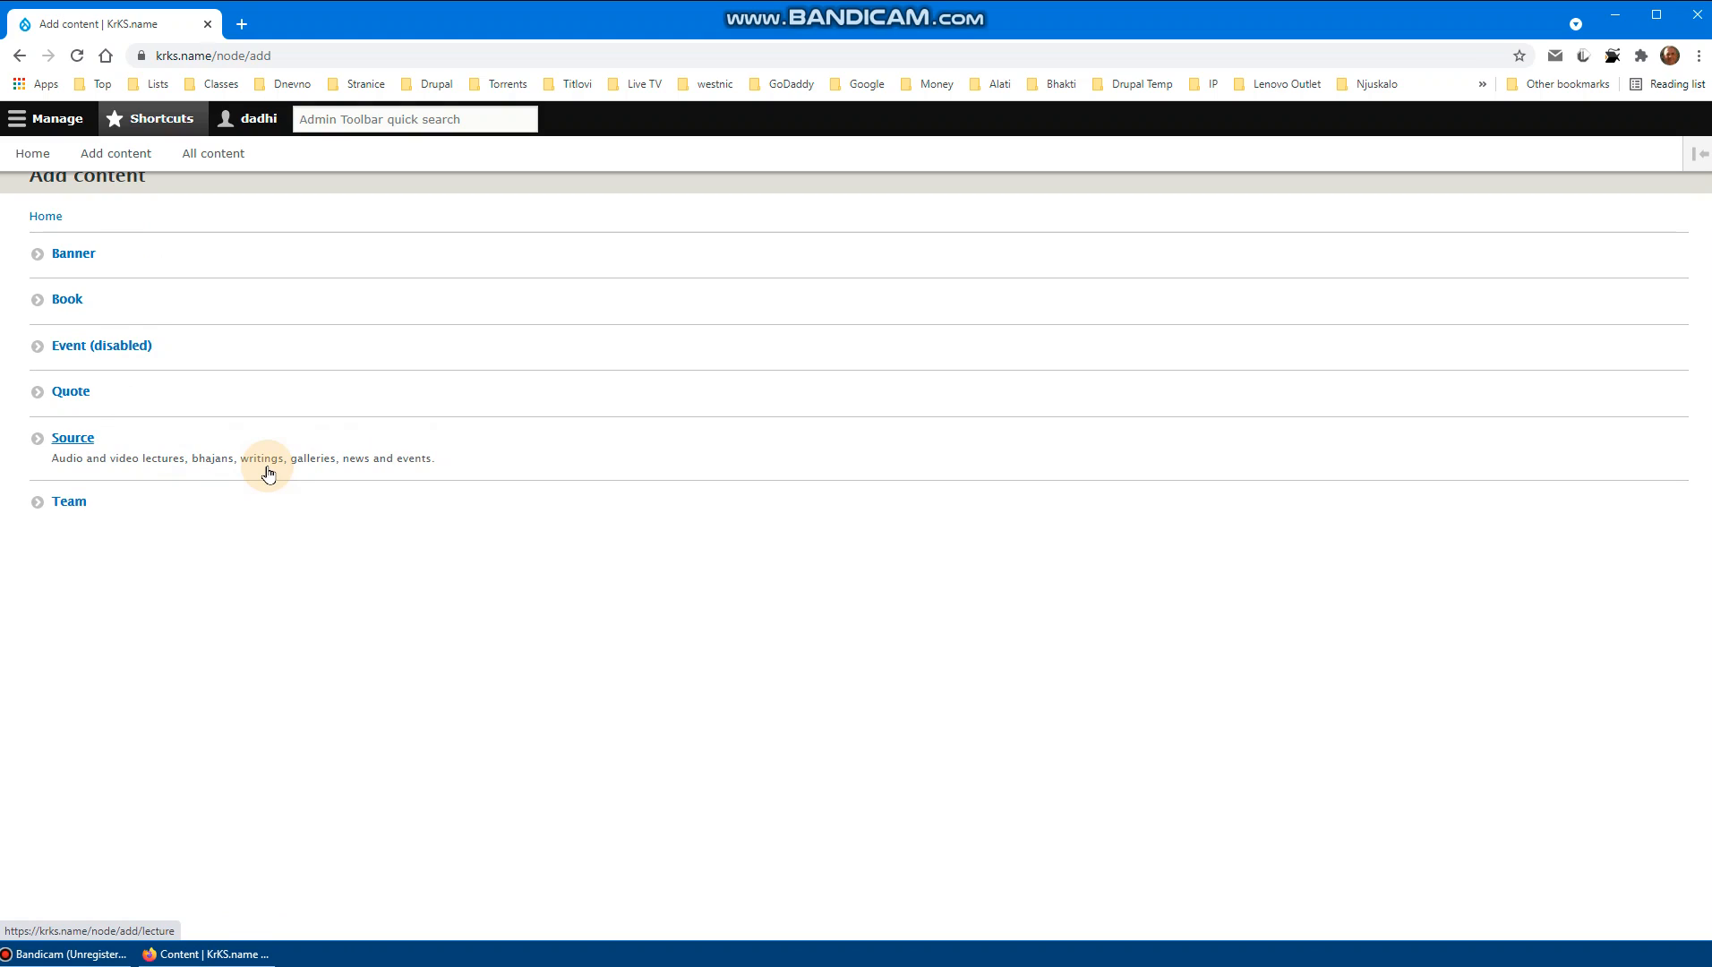
{"action": "left_click", "coordinate": [71, 441]}
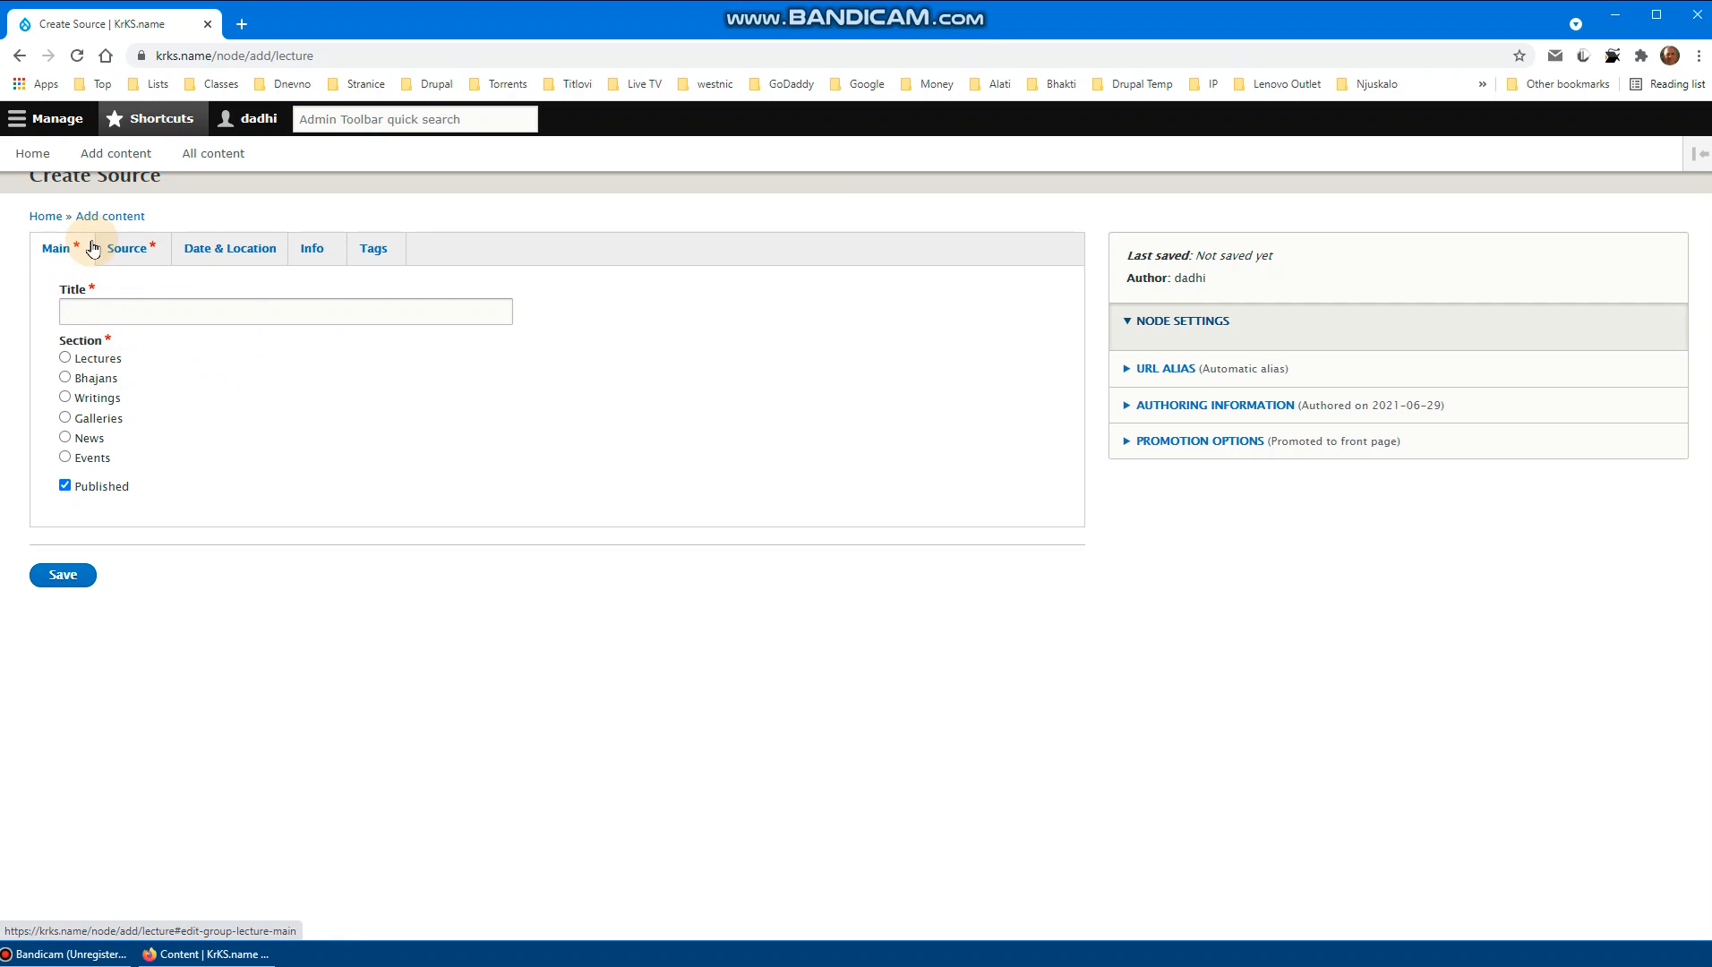
Title the new source "Lecture no 1." and assign it to the Lectures section
{"action": "left_click", "coordinate": [178, 311]}
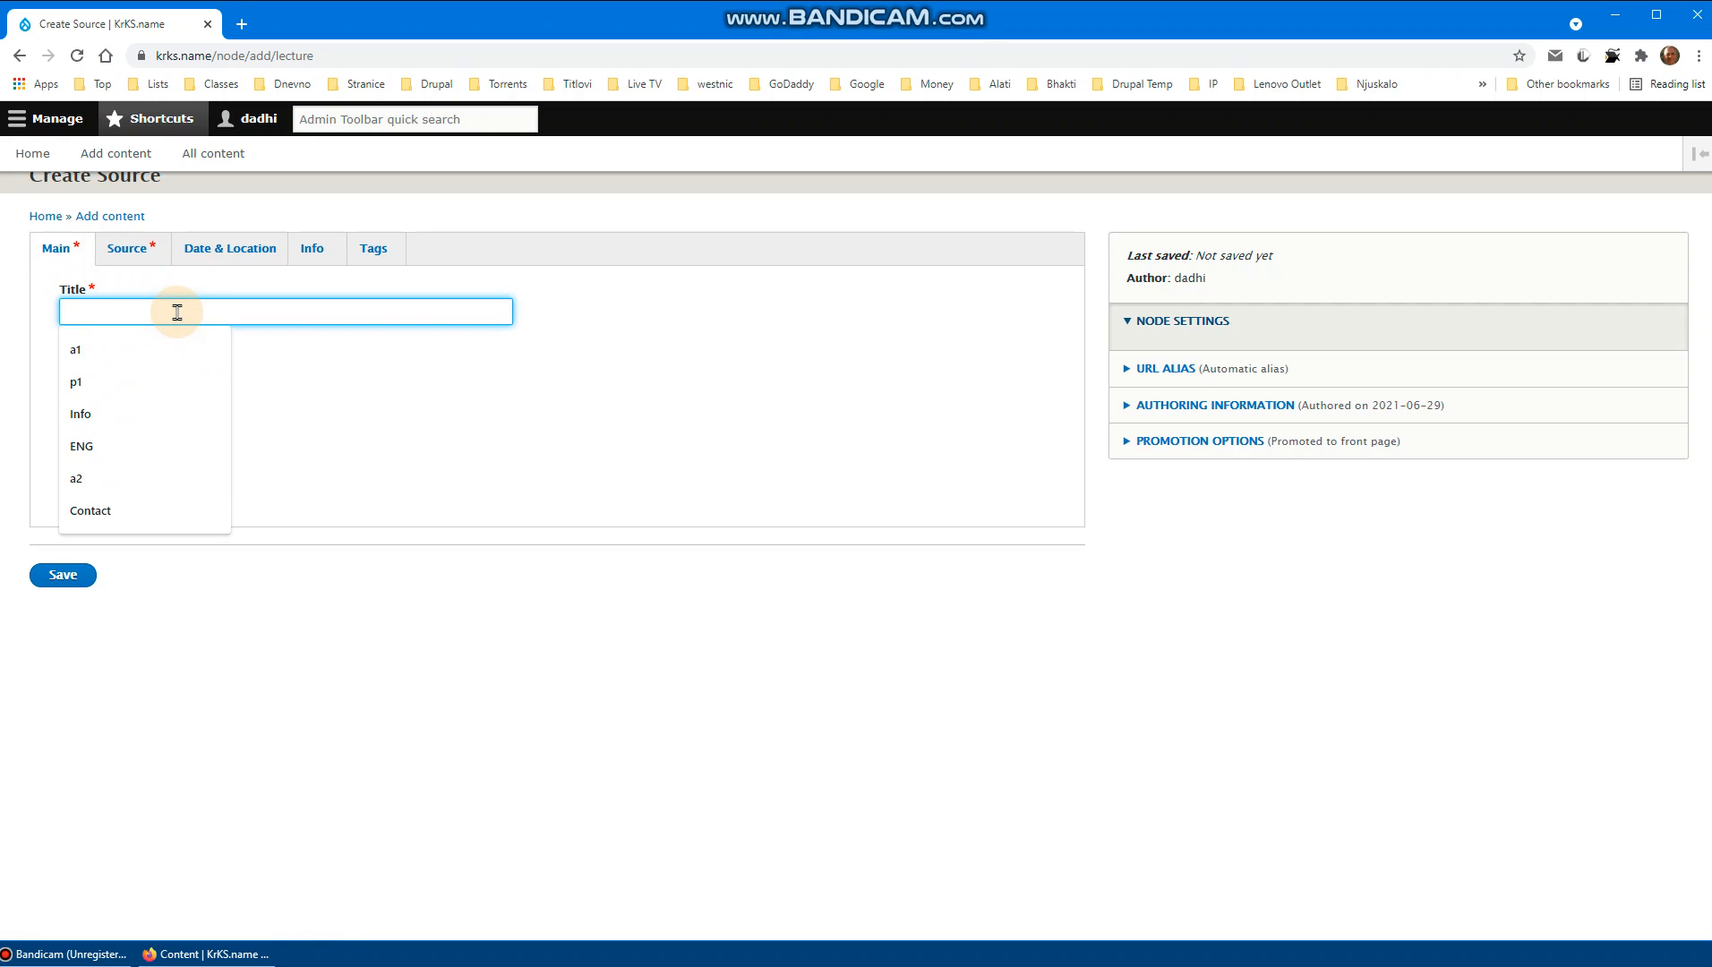
{"action": "type", "text": "Lecture"}
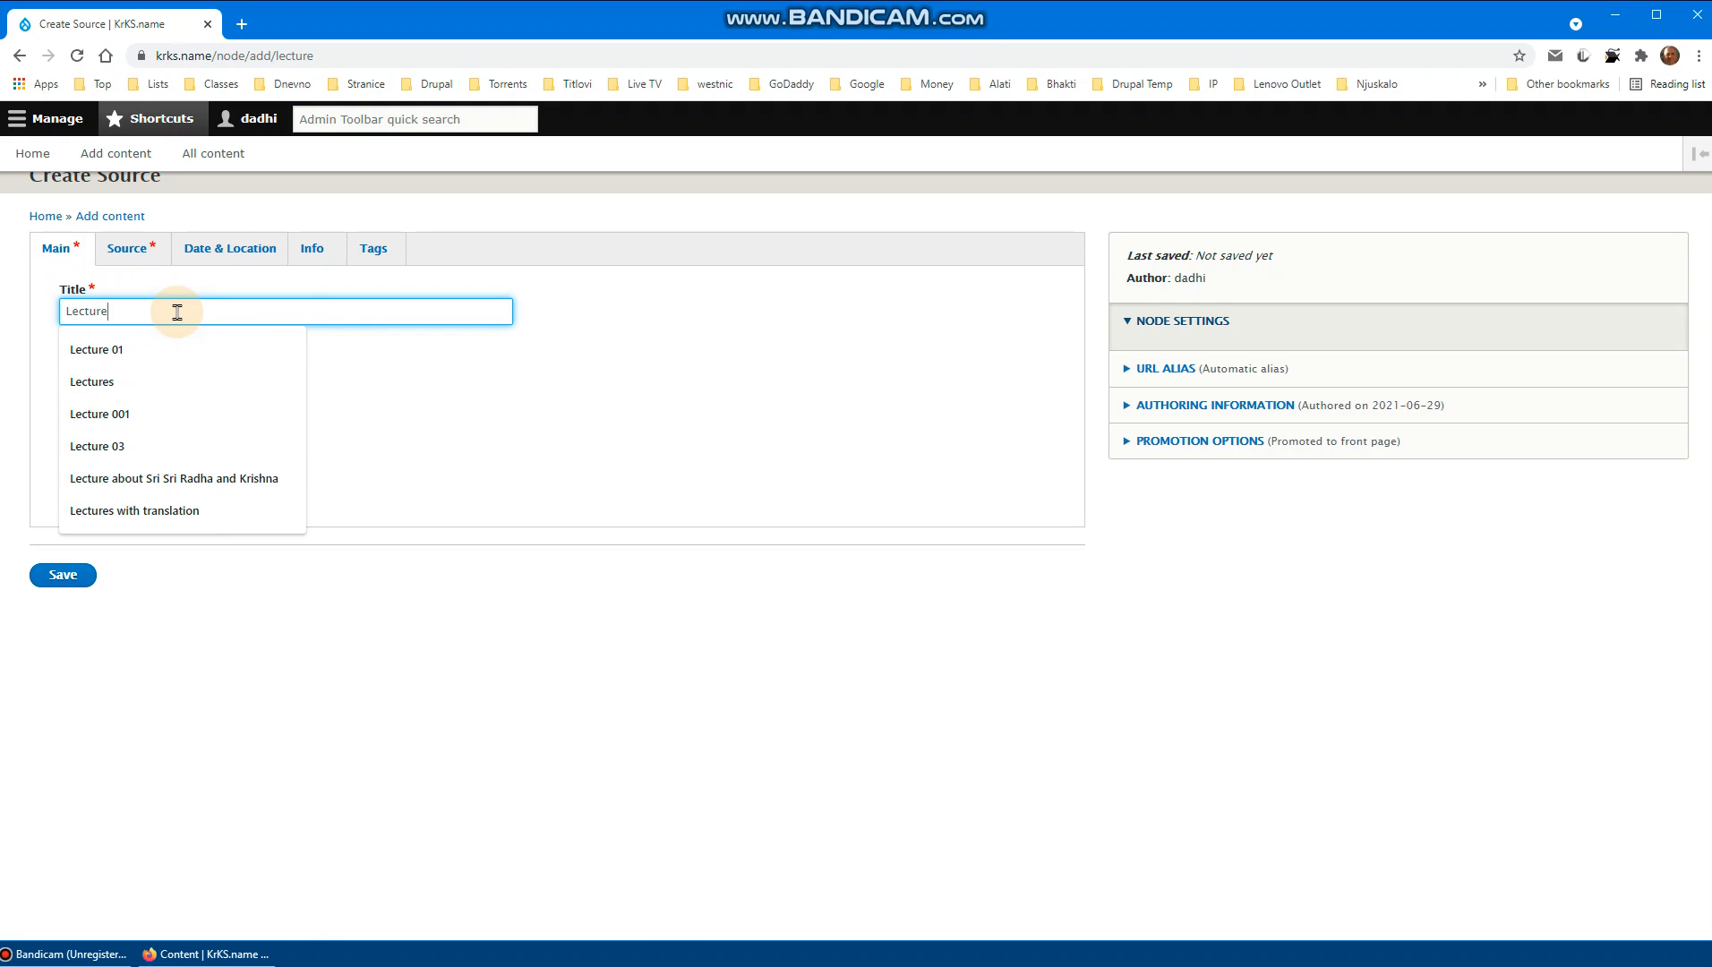
{"action": "type", "text": " no 1"}
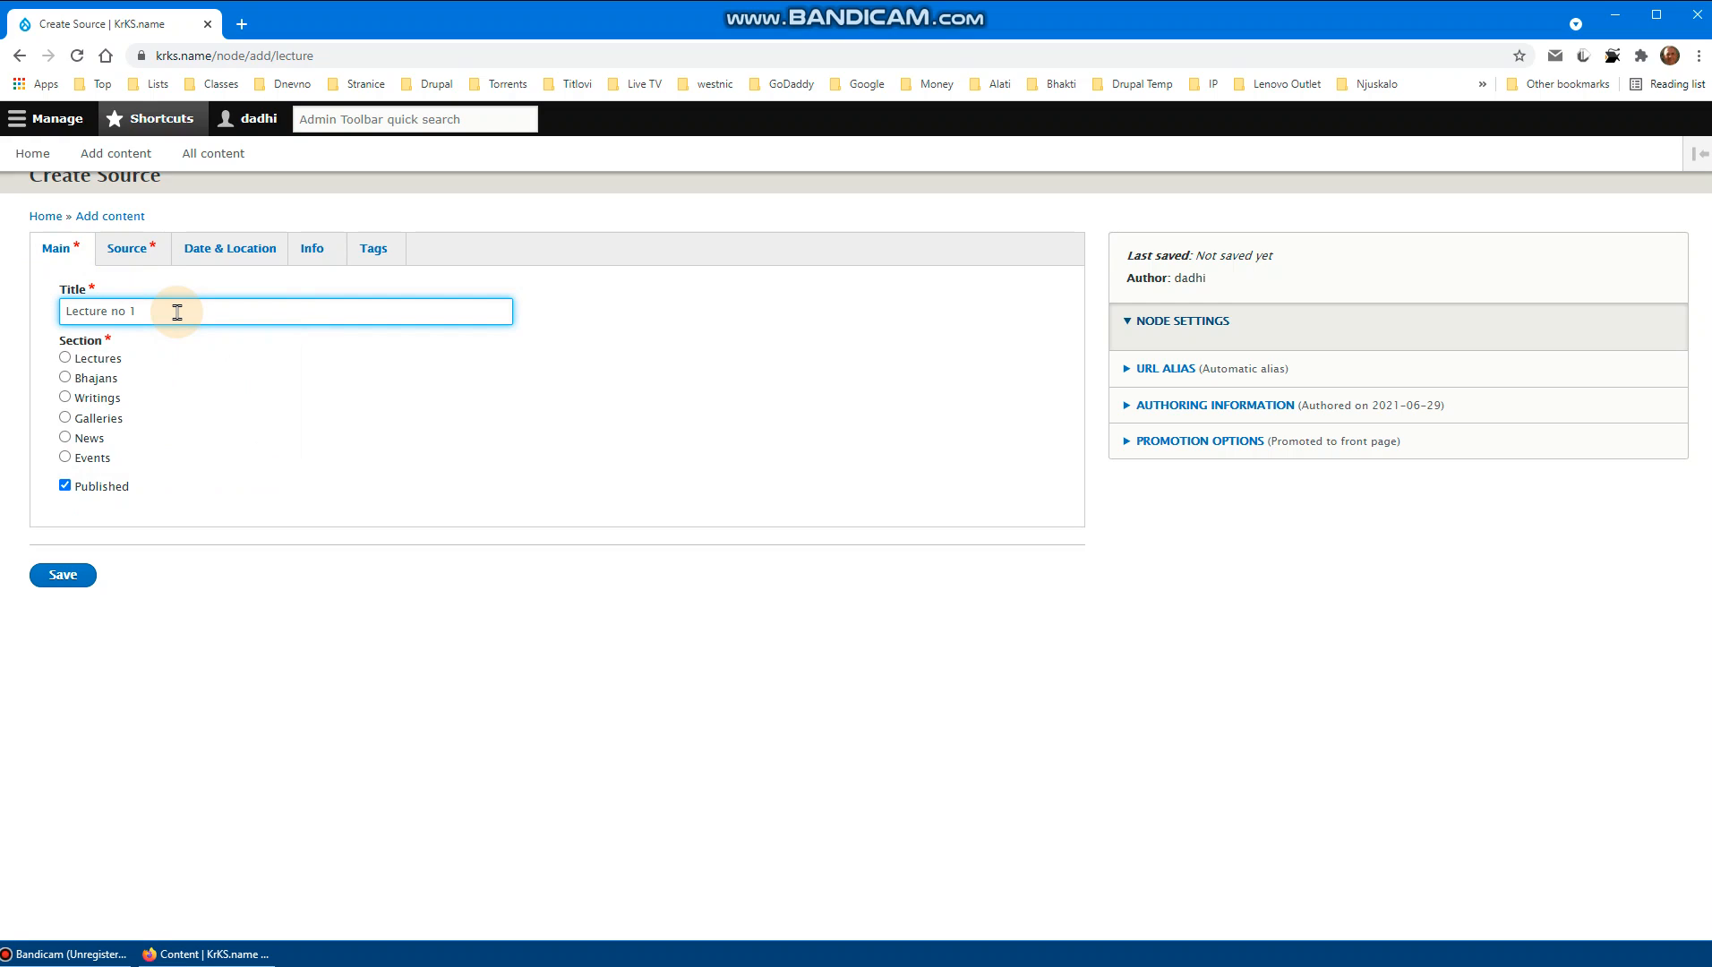
{"action": "type", "text": "."}
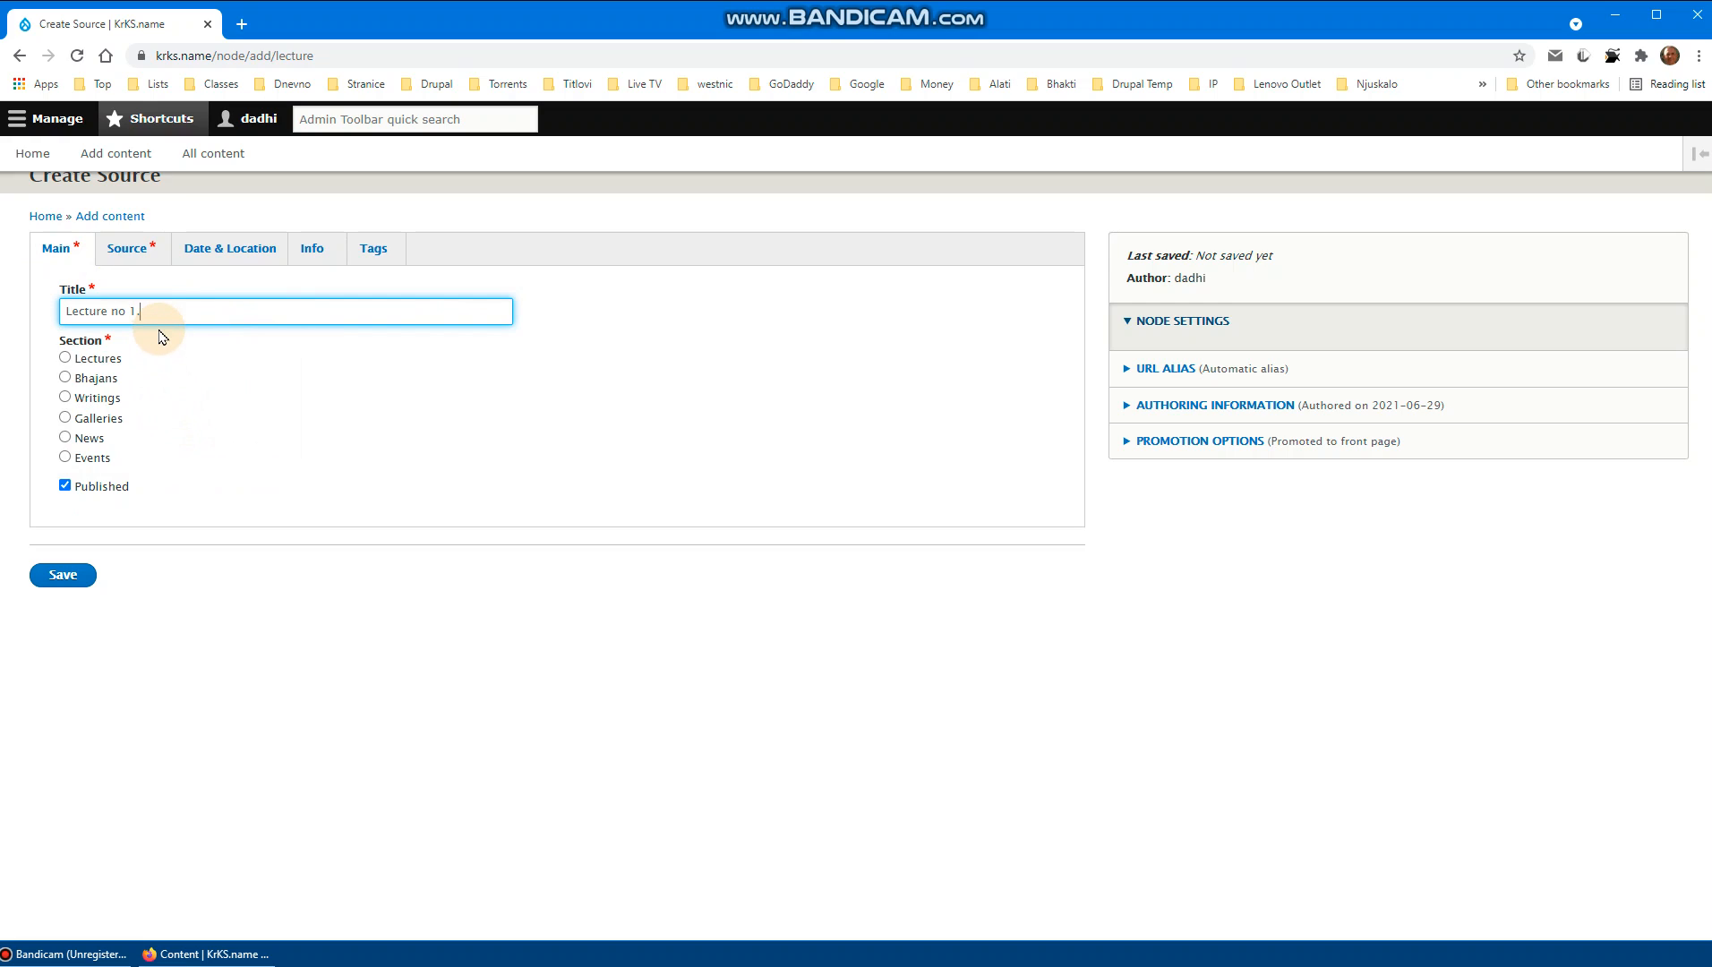
{"action": "left_click", "coordinate": [64, 359]}
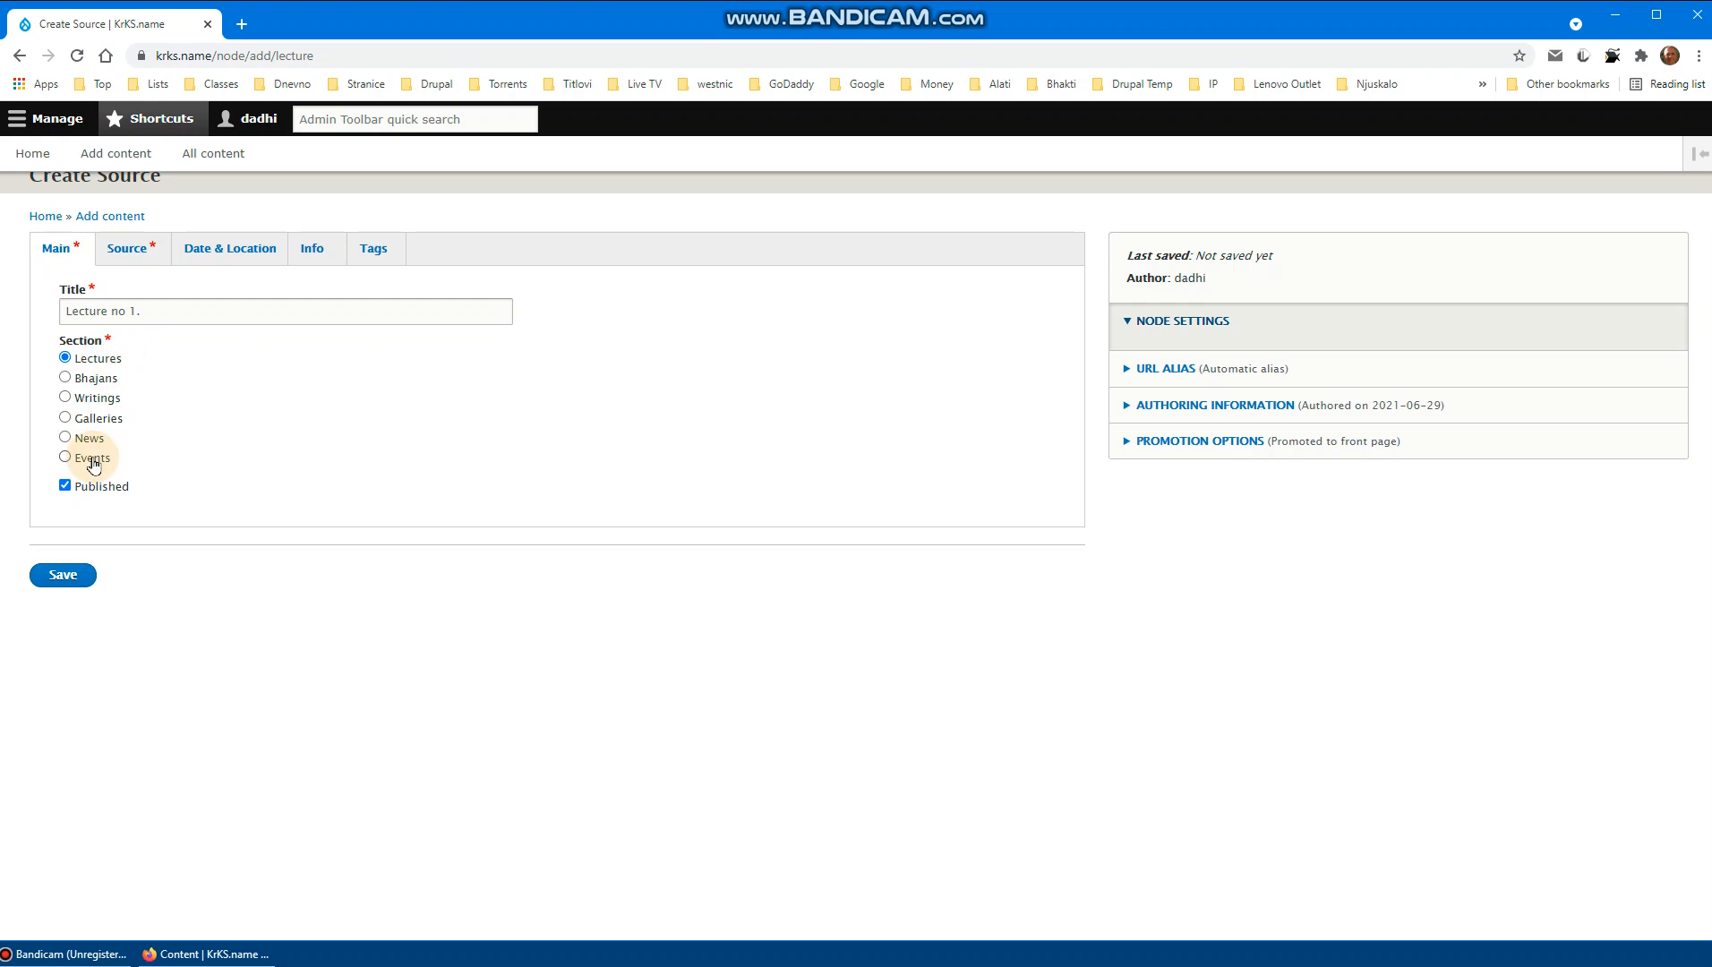
{"action": "left_click", "coordinate": [65, 458]}
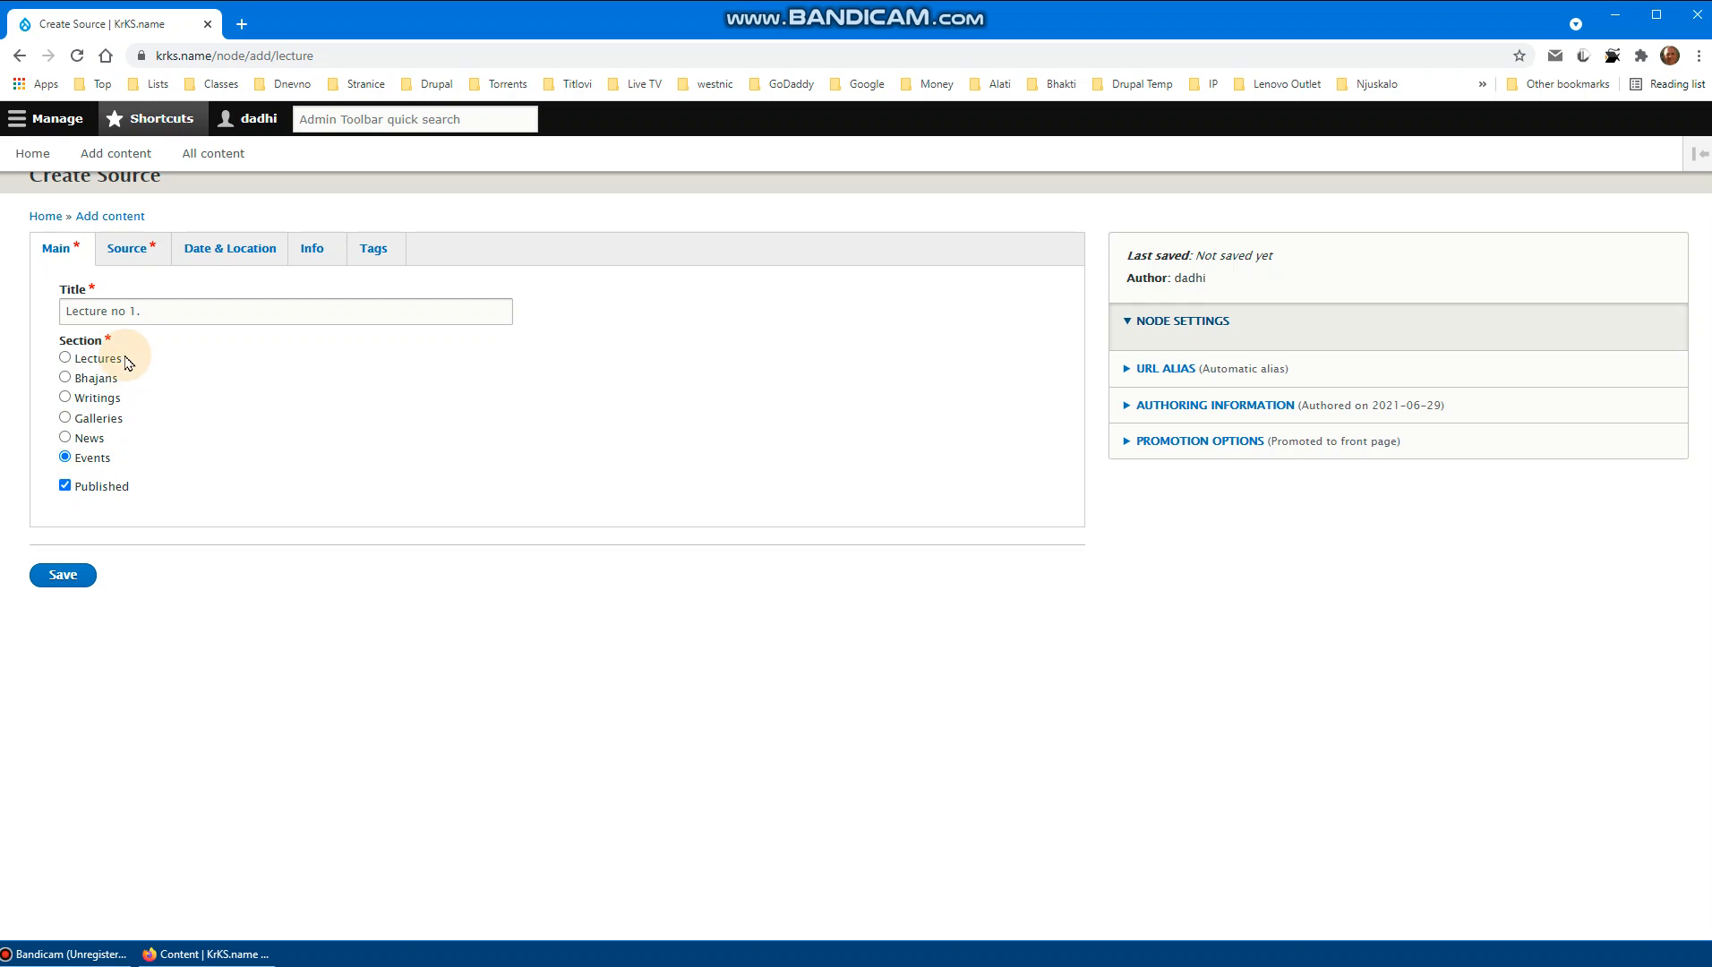
{"action": "left_click", "coordinate": [64, 357]}
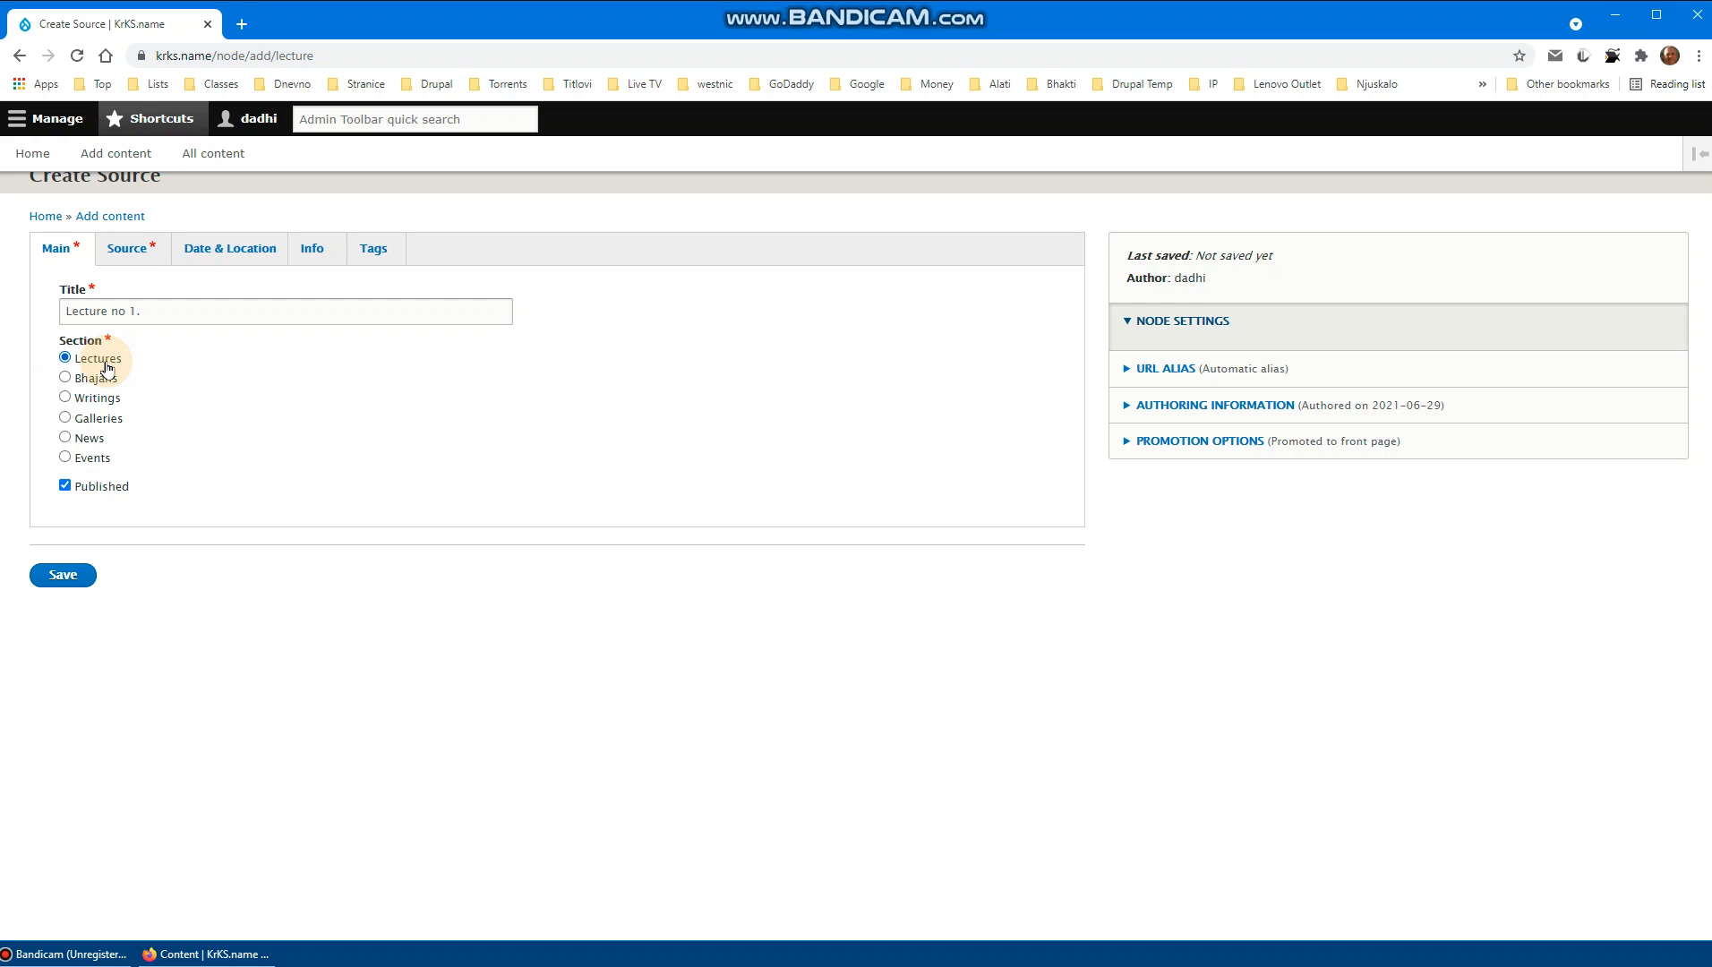
{"action": "left_click", "coordinate": [67, 457]}
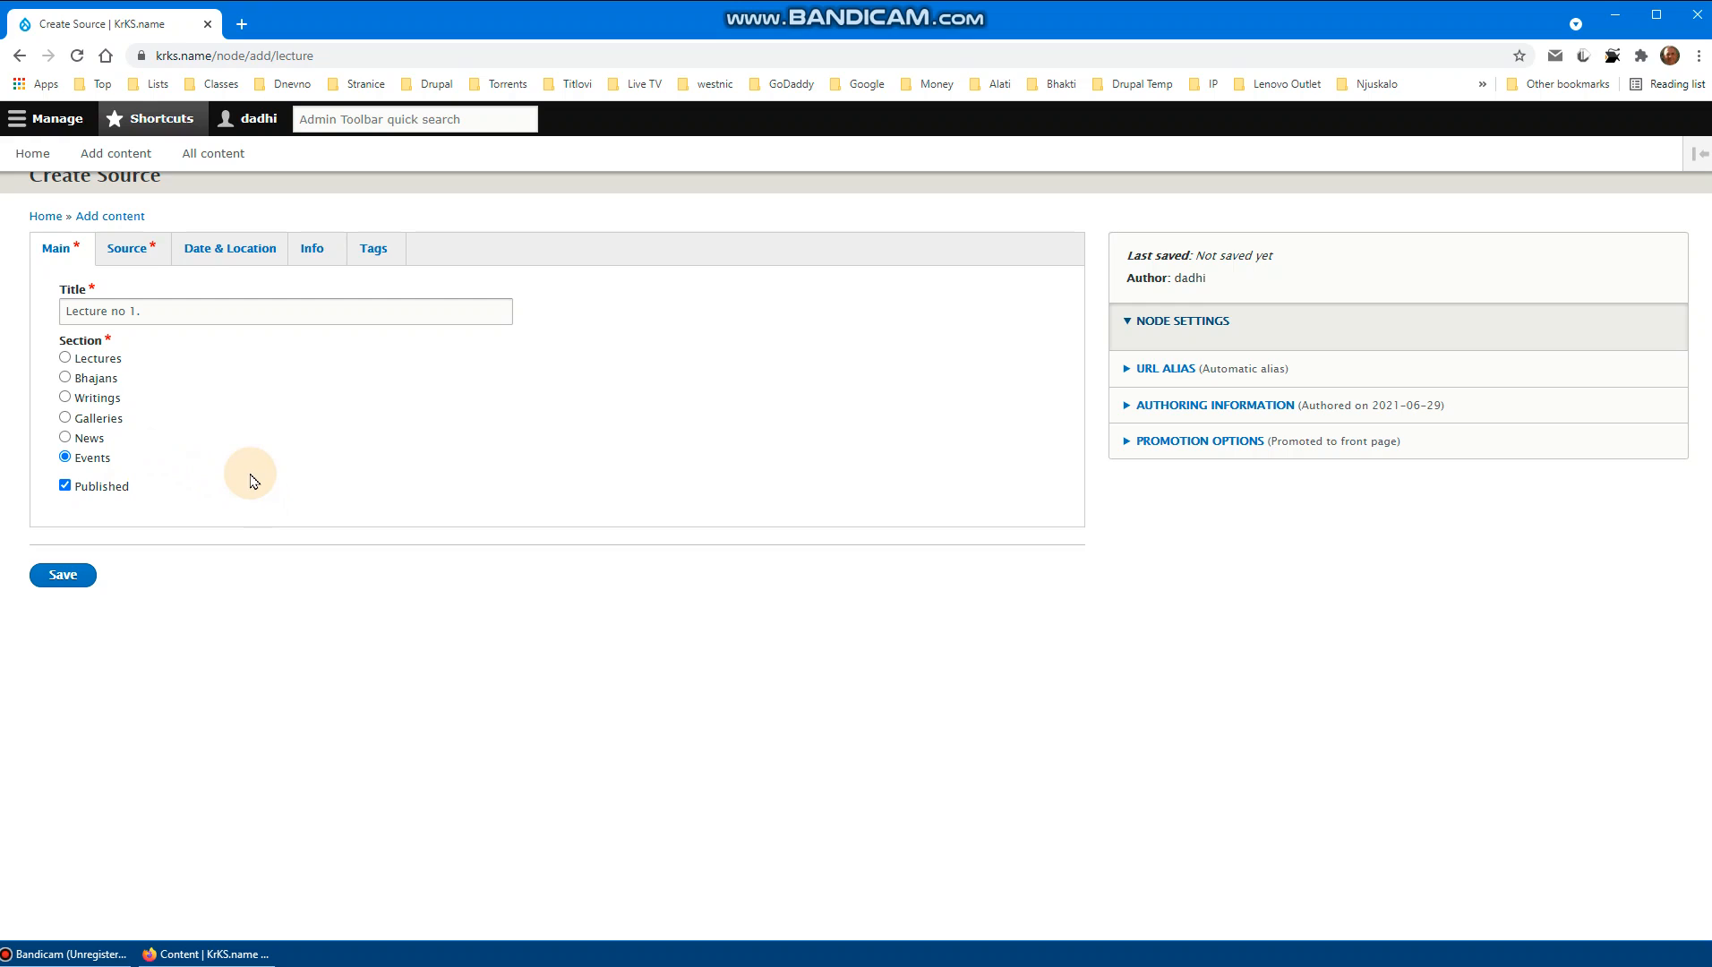
{"action": "left_click", "coordinate": [63, 357]}
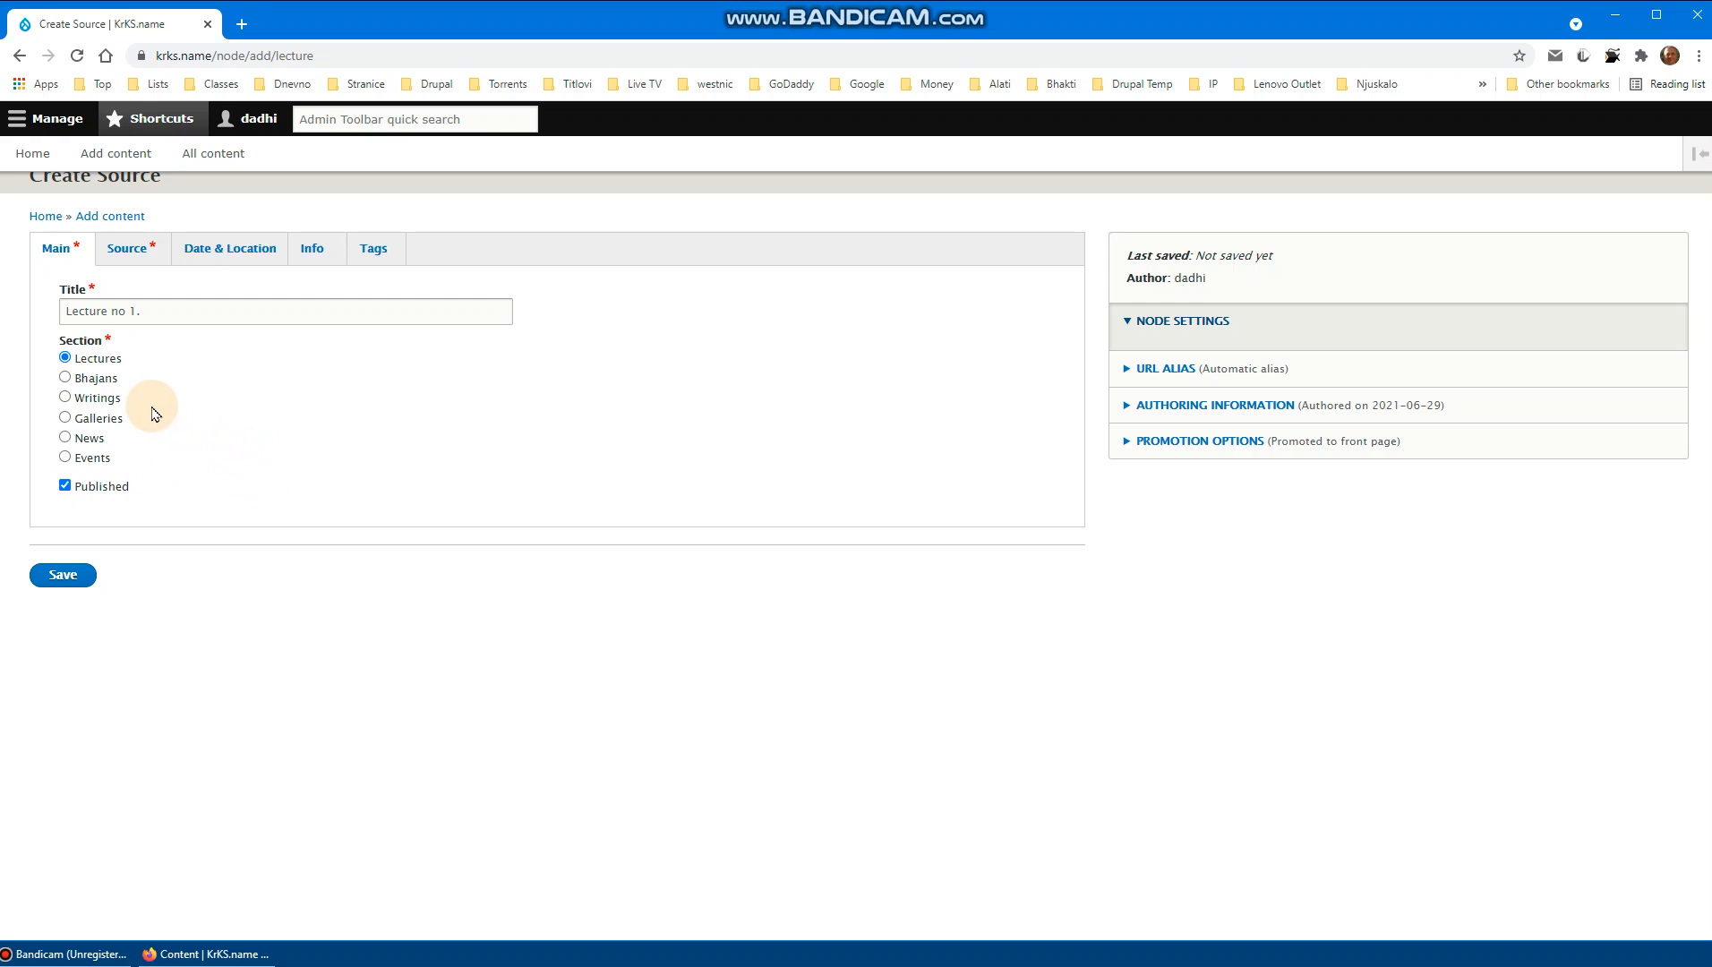
Set the source's start date to 11-Jun-2021 in its date and location details
{"action": "left_click", "coordinate": [127, 257]}
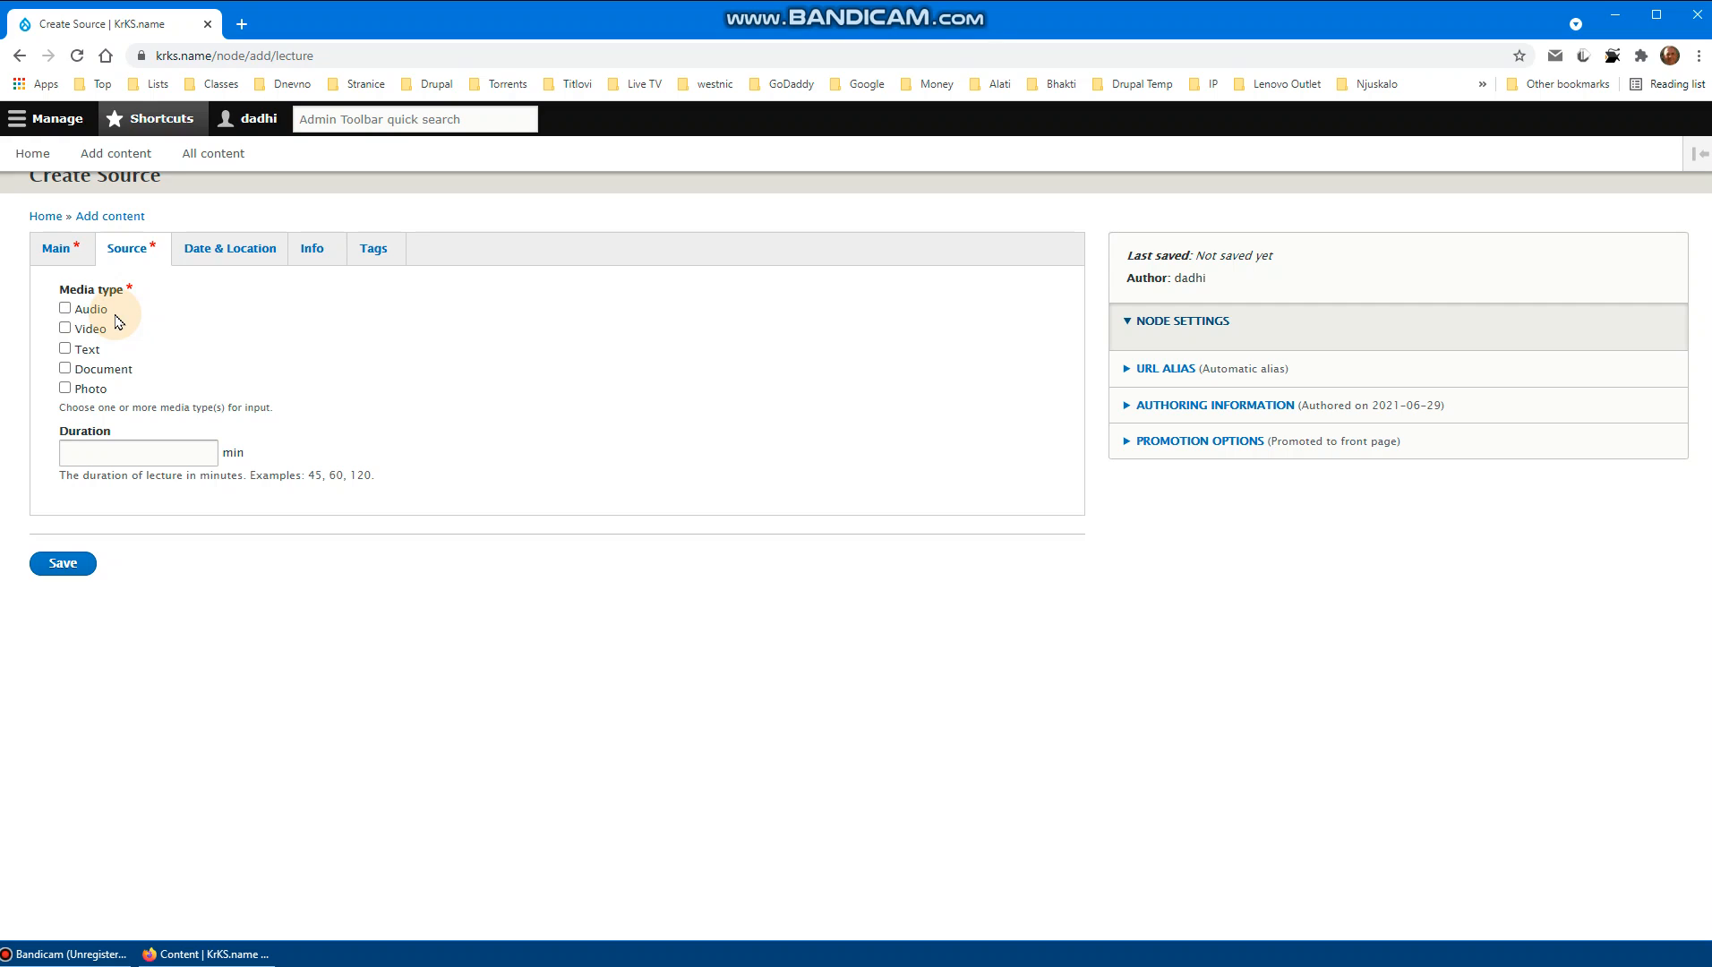
{"action": "left_click", "coordinate": [218, 257]}
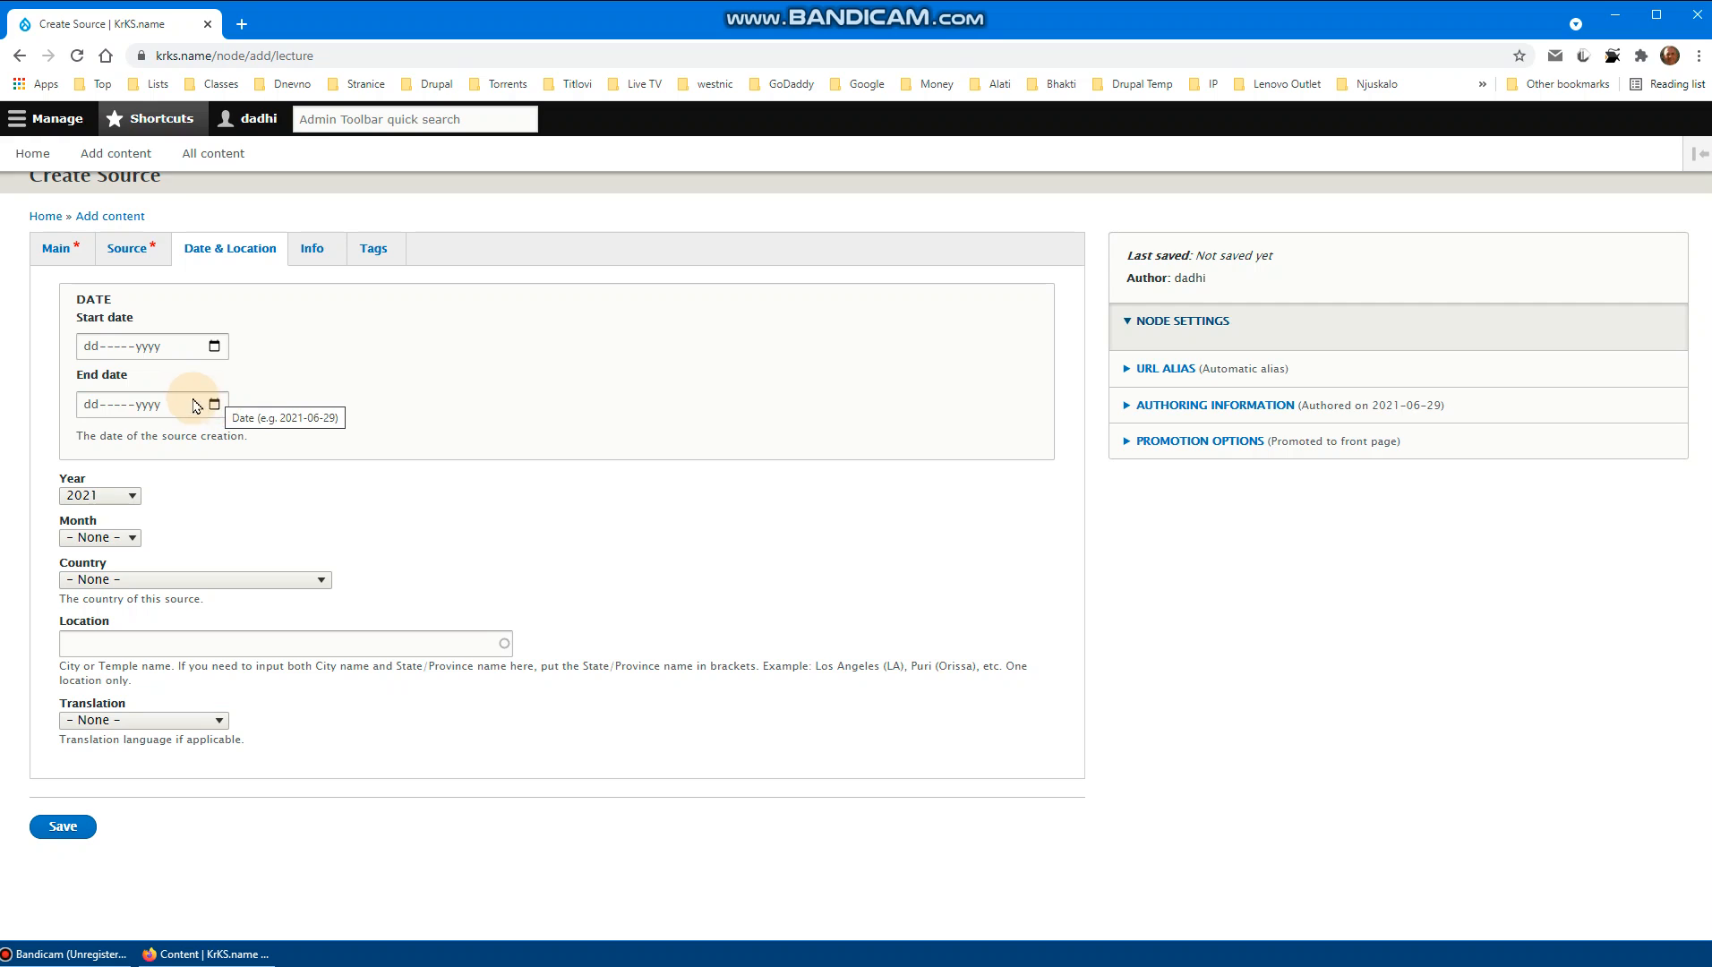
{"action": "left_click", "coordinate": [114, 381]}
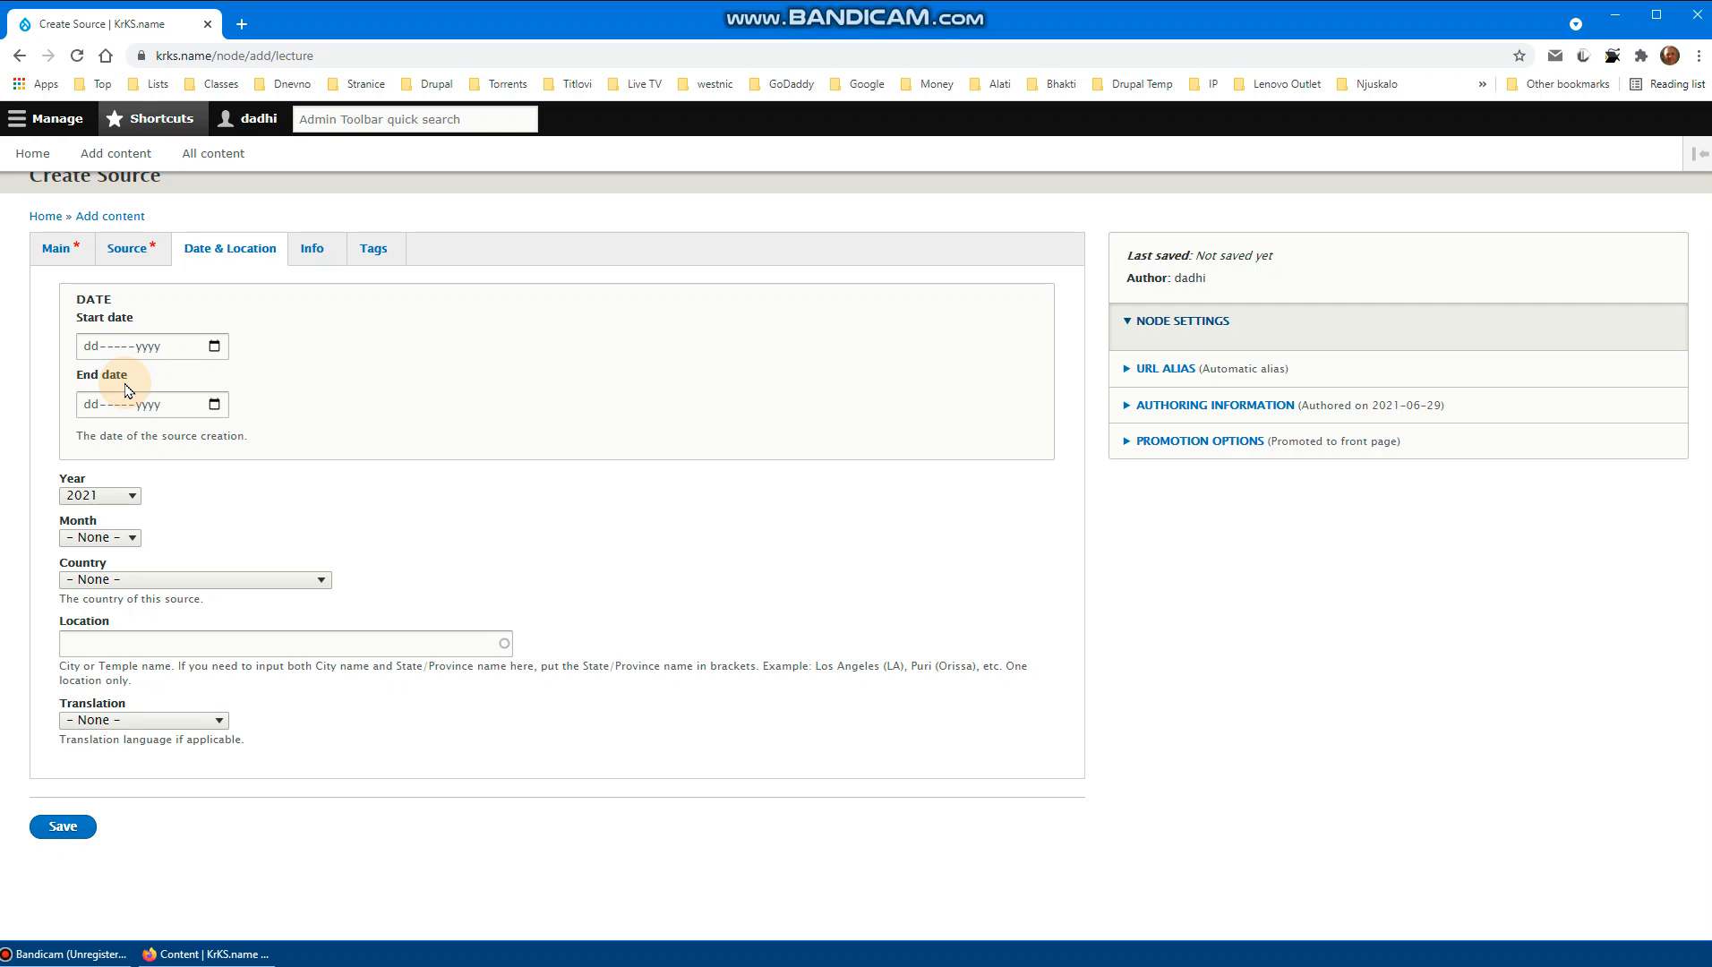
{"action": "left_click", "coordinate": [215, 347]}
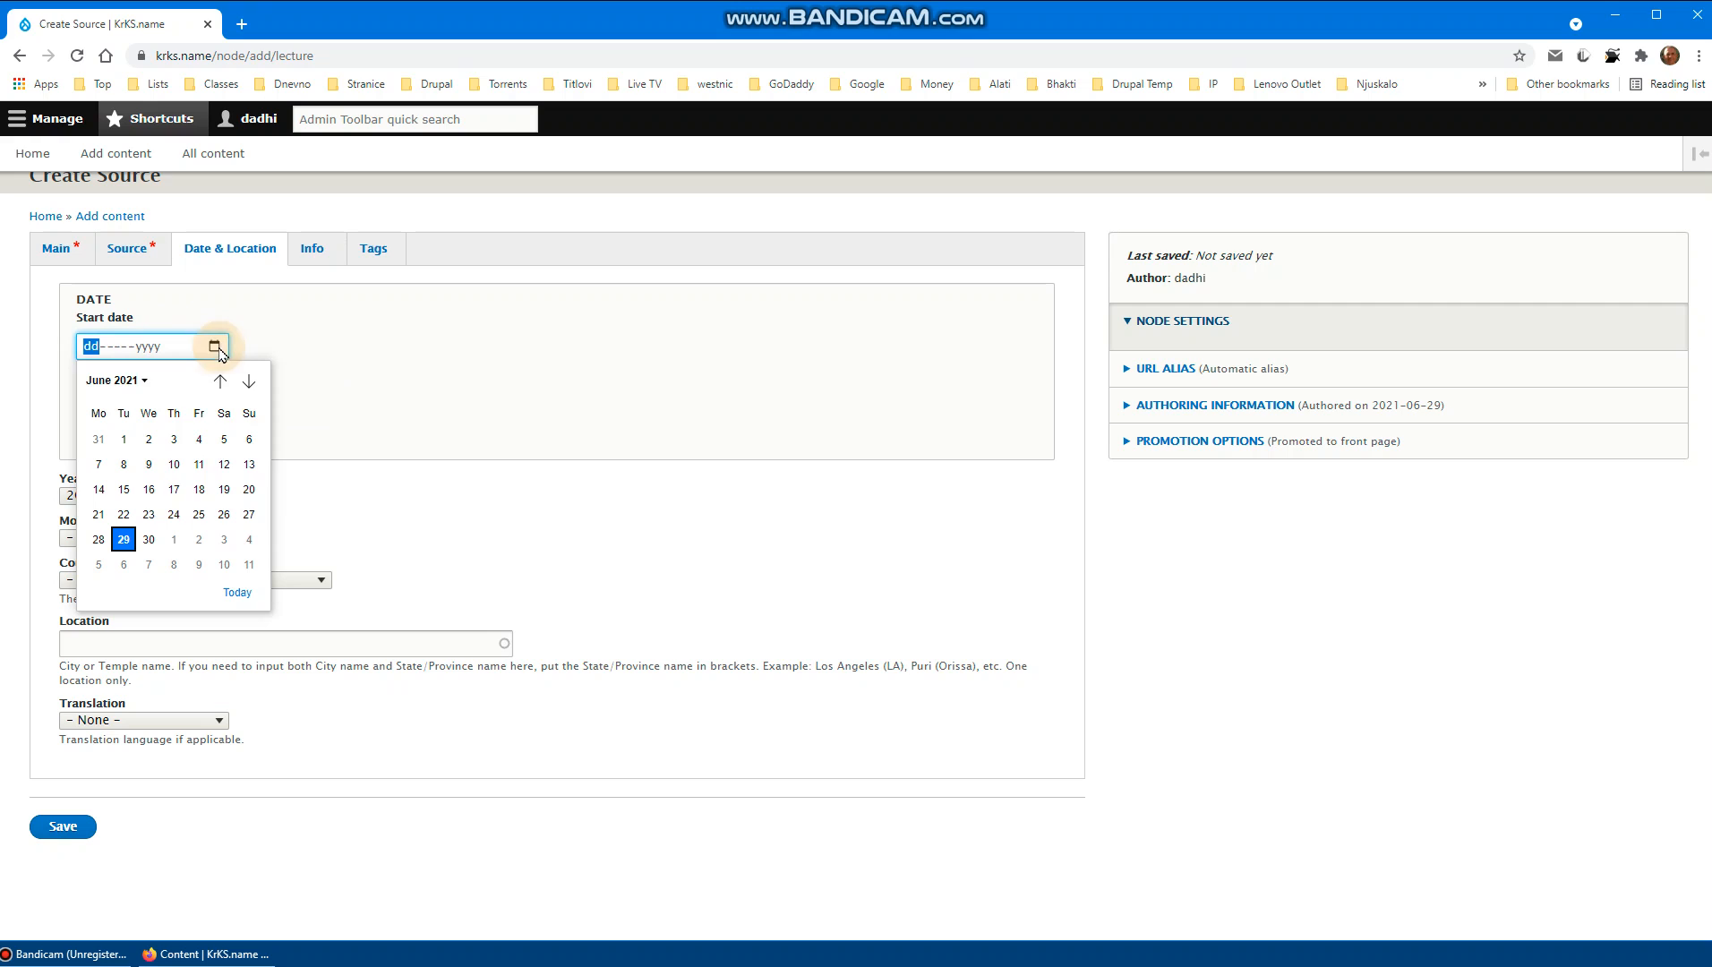
{"action": "left_click", "coordinate": [199, 539]}
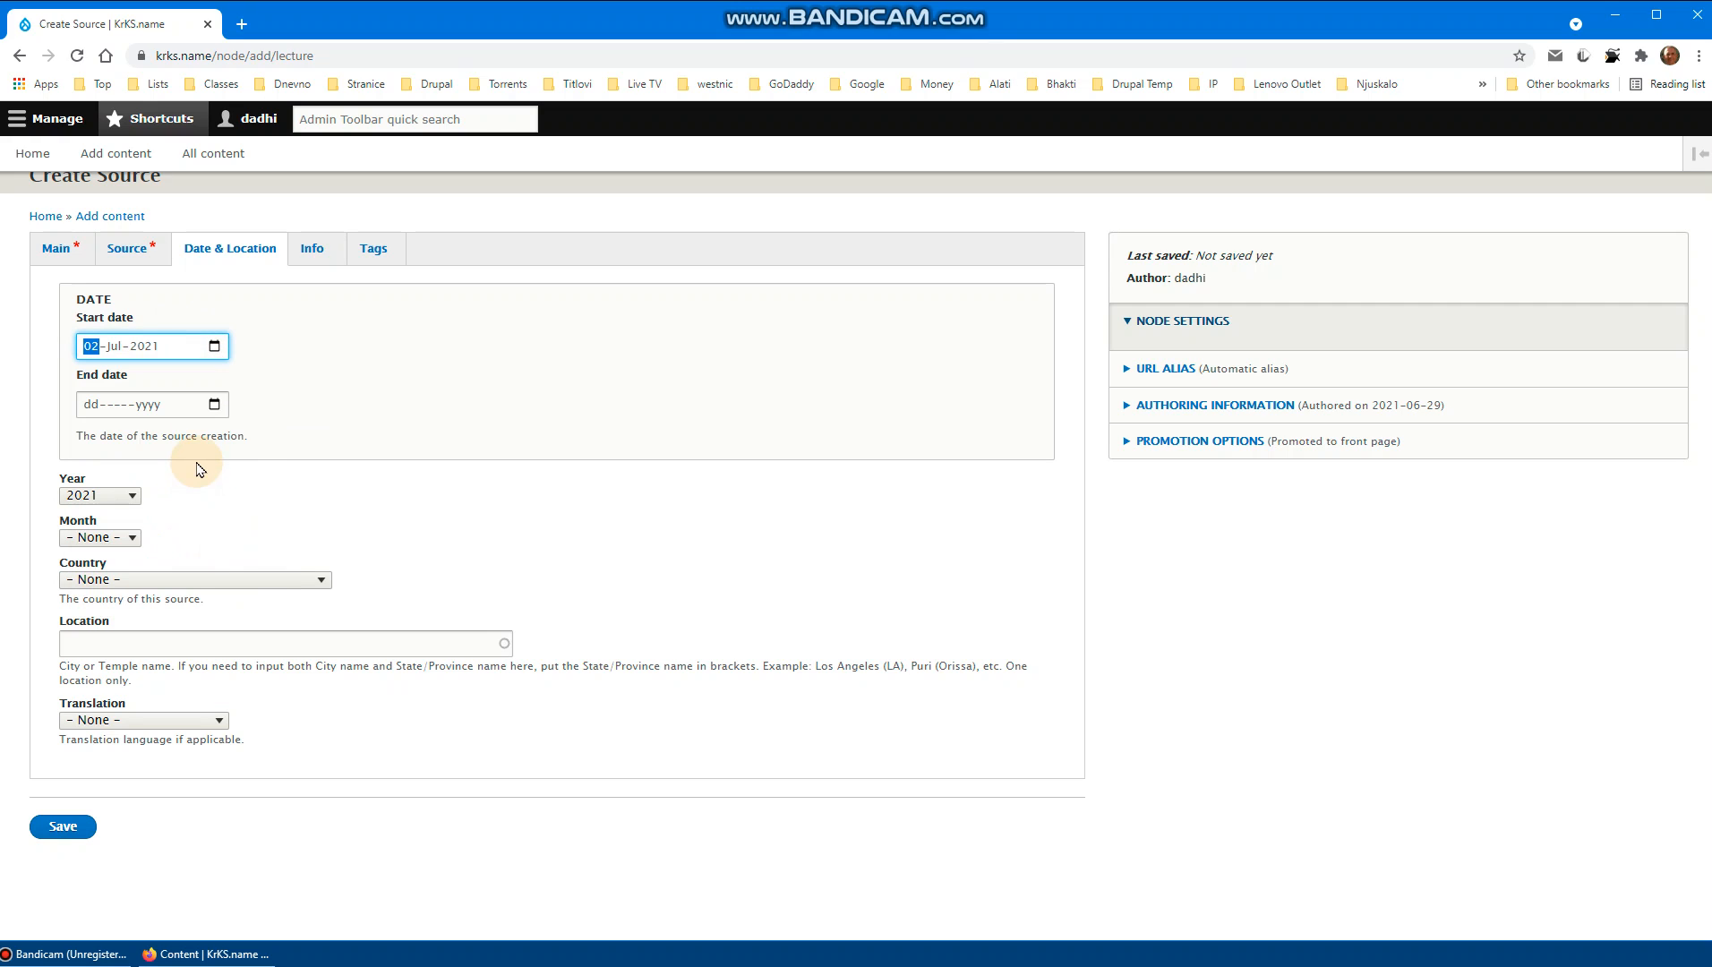
{"action": "left_click", "coordinate": [220, 356]}
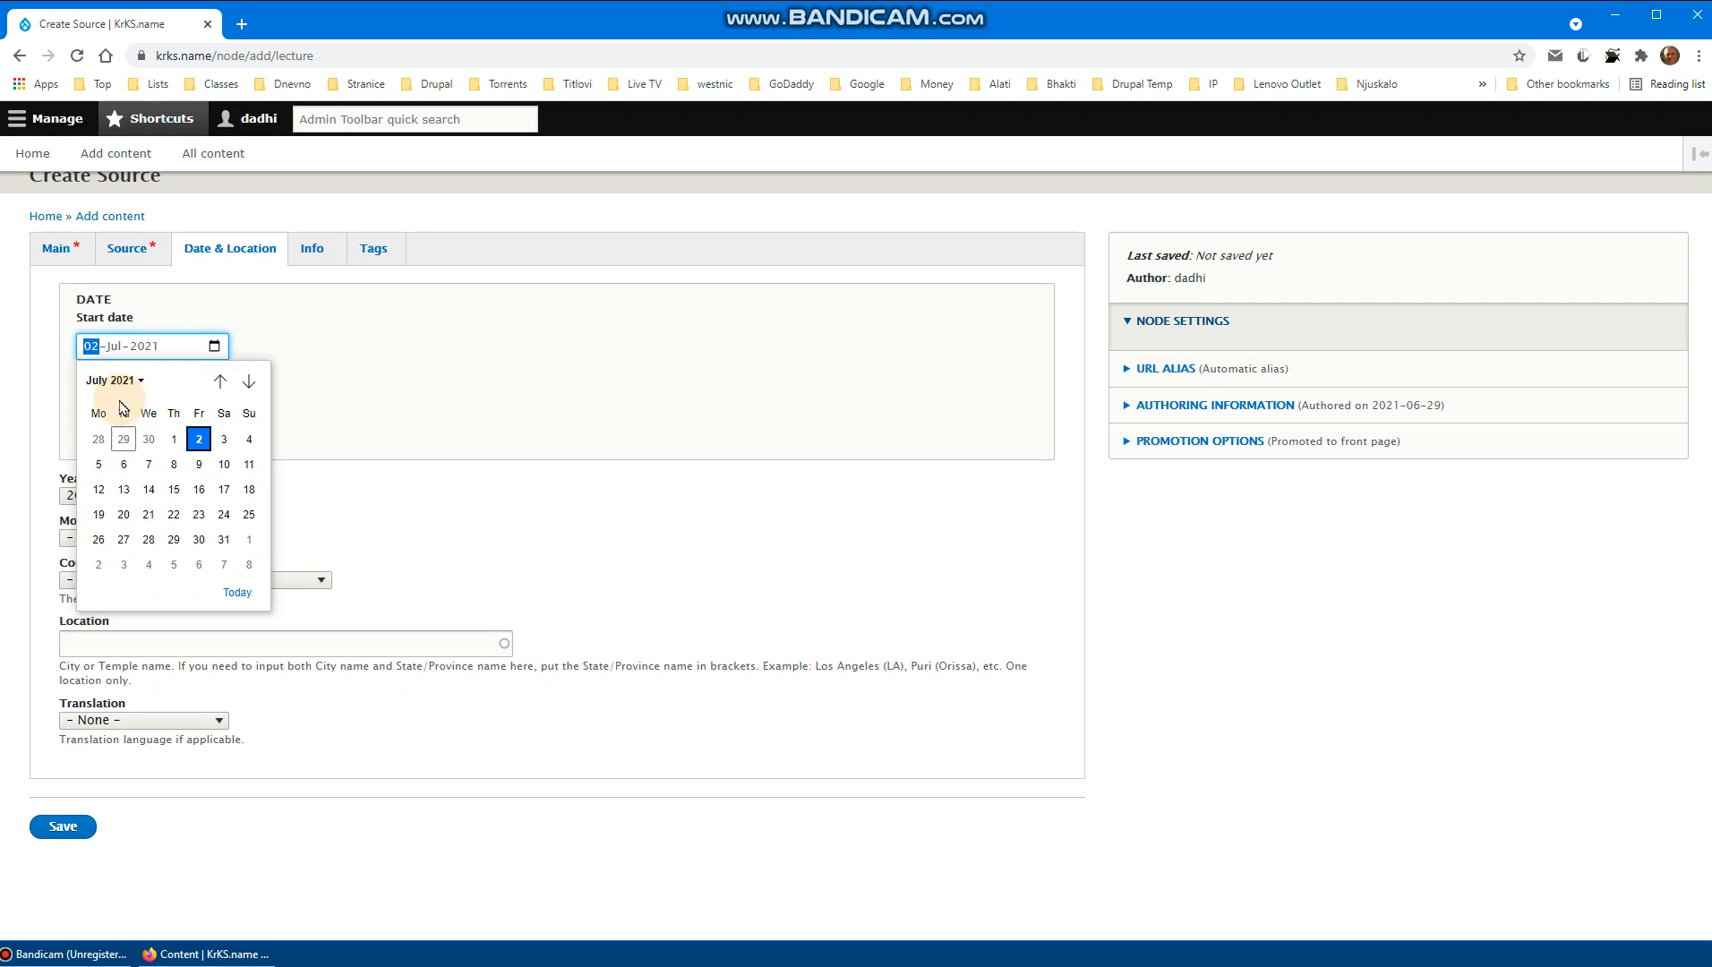
{"action": "left_click", "coordinate": [220, 382]}
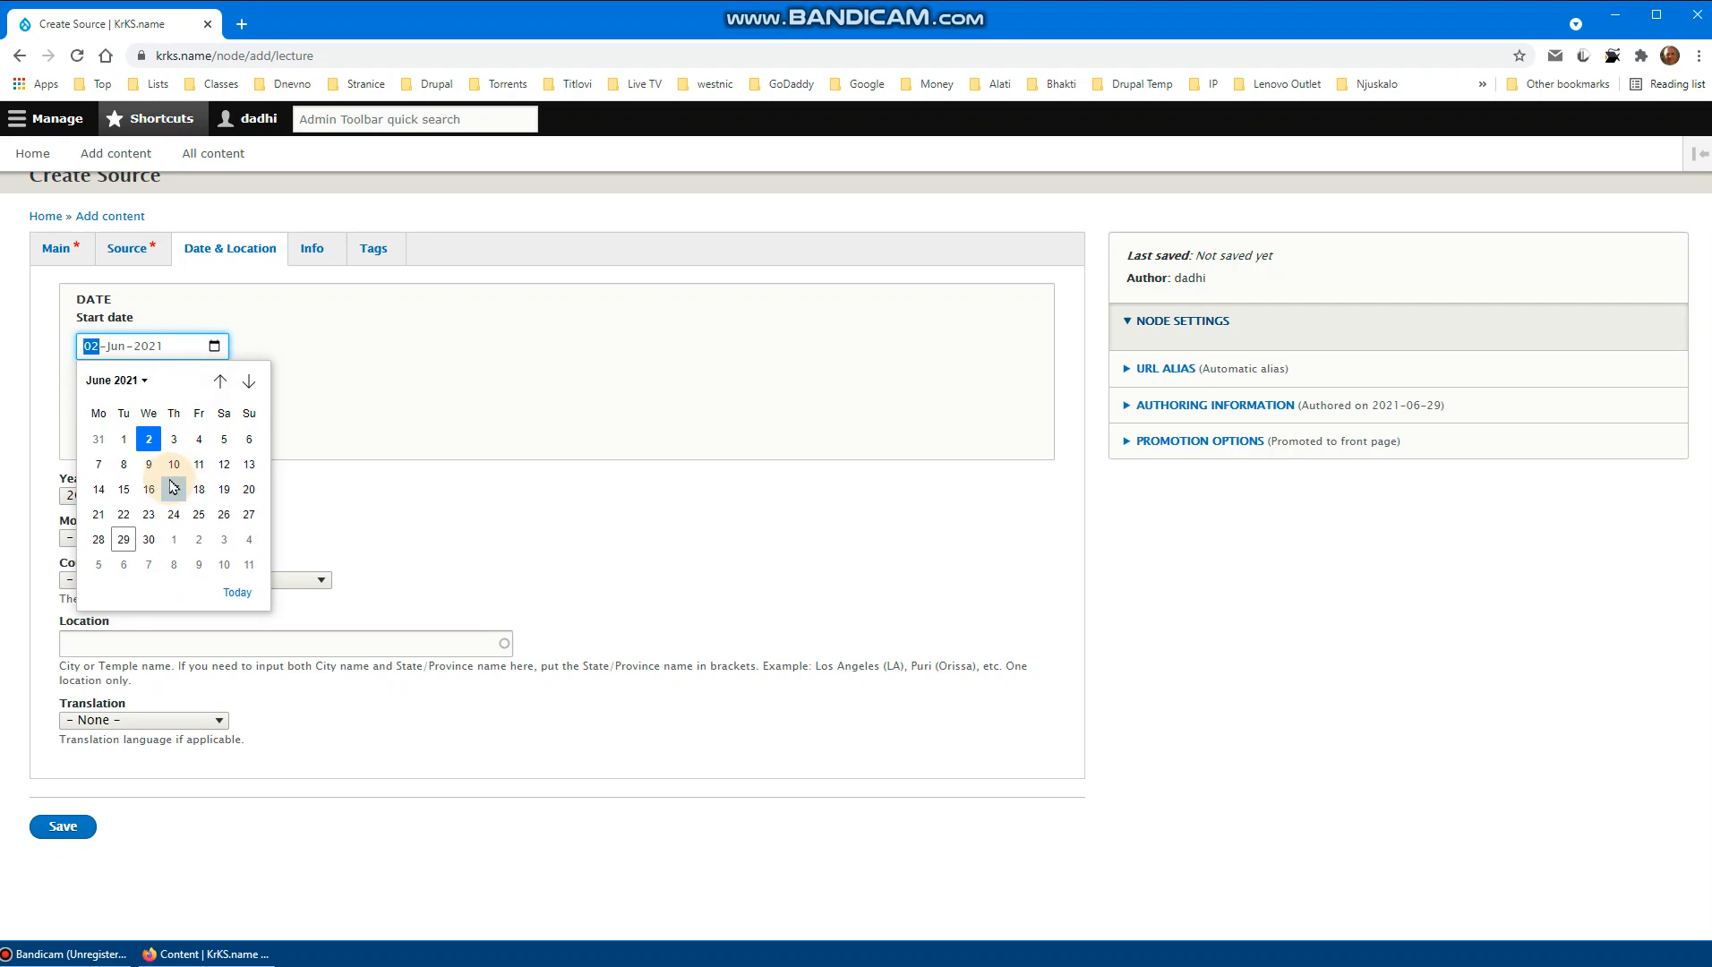
{"action": "left_click", "coordinate": [201, 466]}
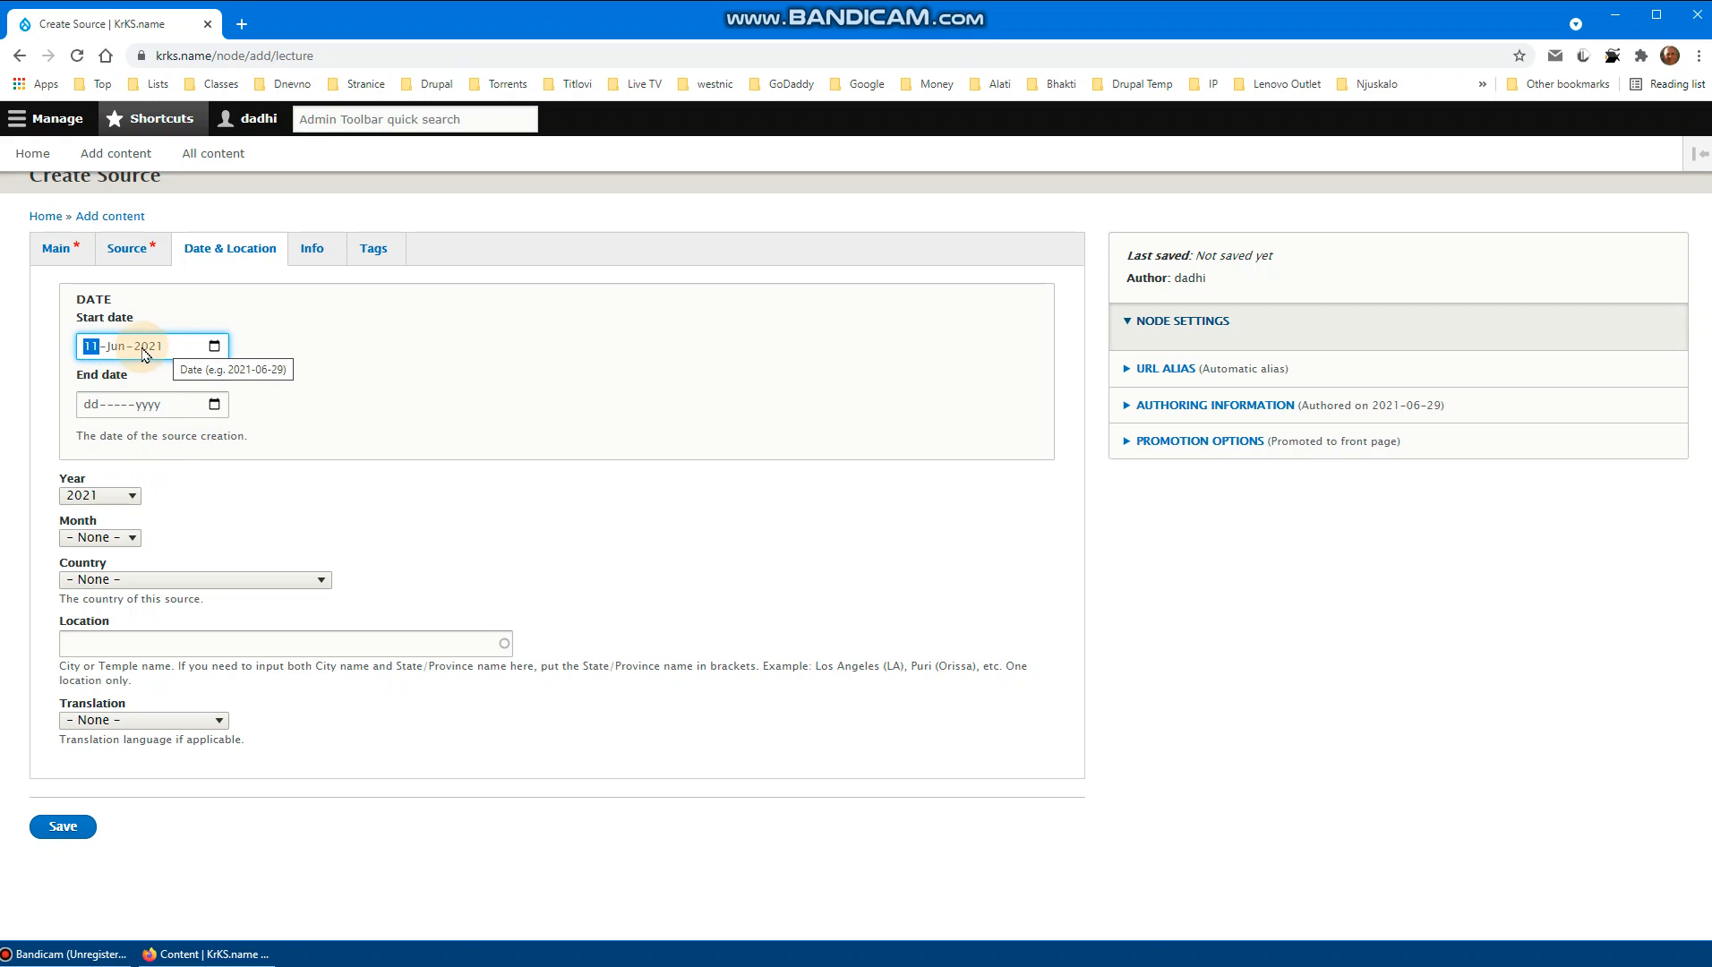
Set the source's year to 2021 and its month to Jun
{"action": "left_click", "coordinate": [117, 499]}
{"action": "scroll", "coordinate": [108, 586], "scroll_direction": "down", "scroll_amount": 3}
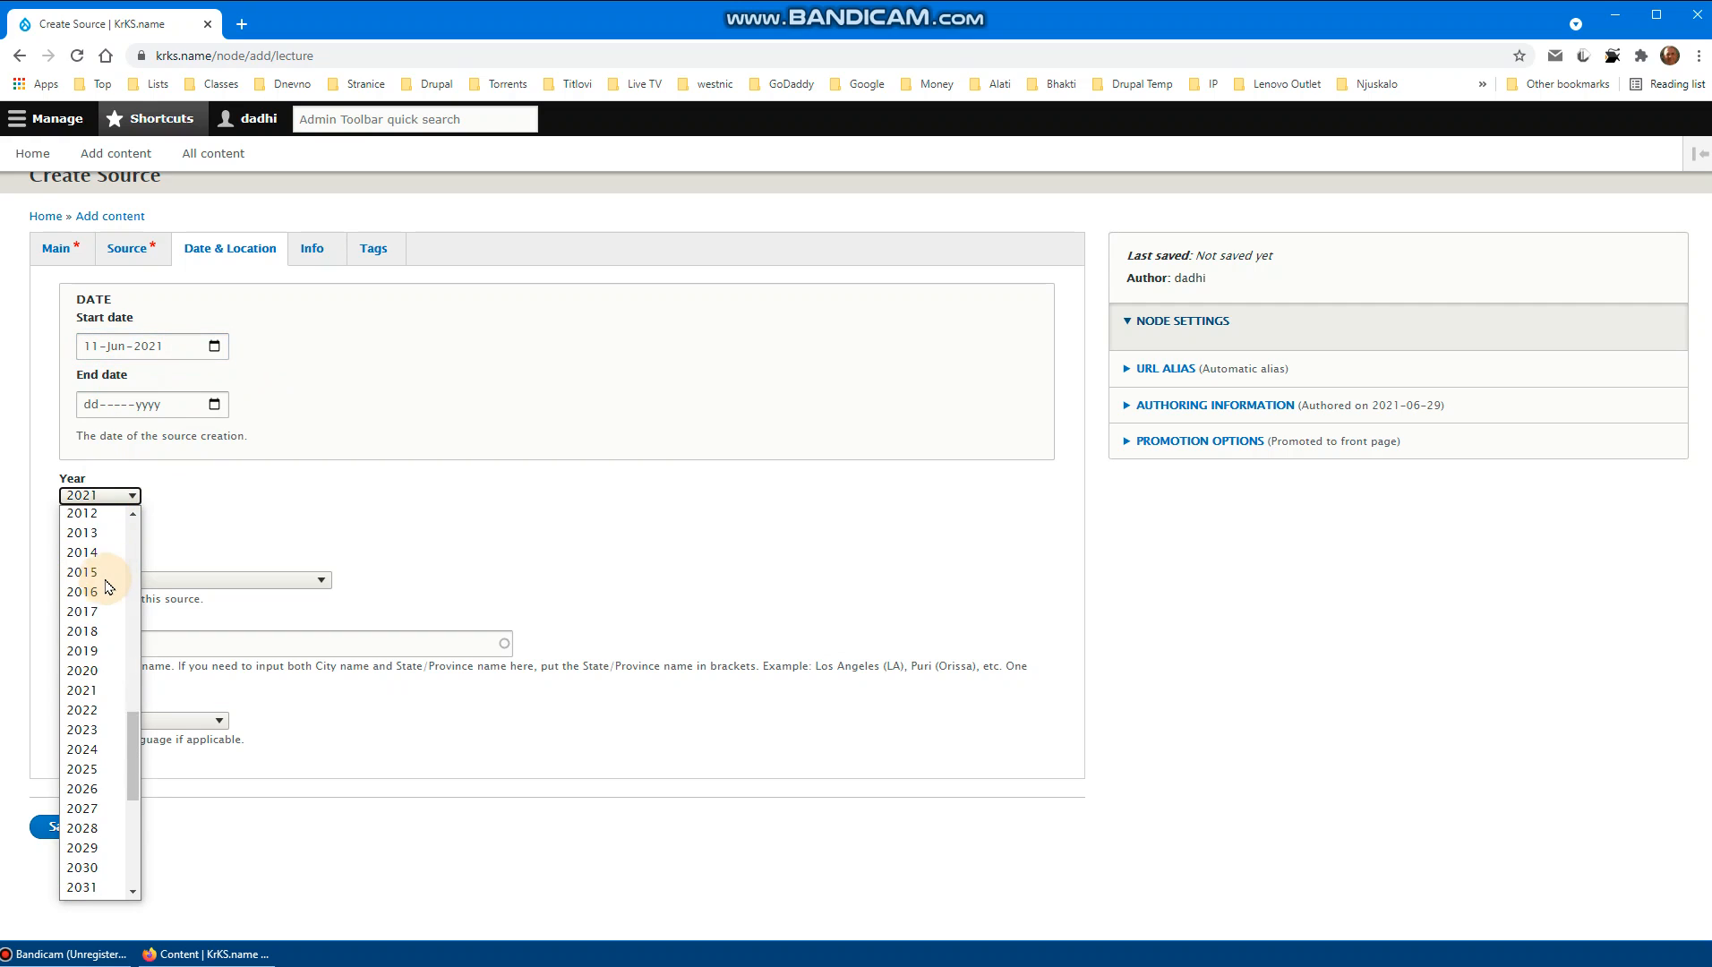
{"action": "left_click", "coordinate": [116, 694]}
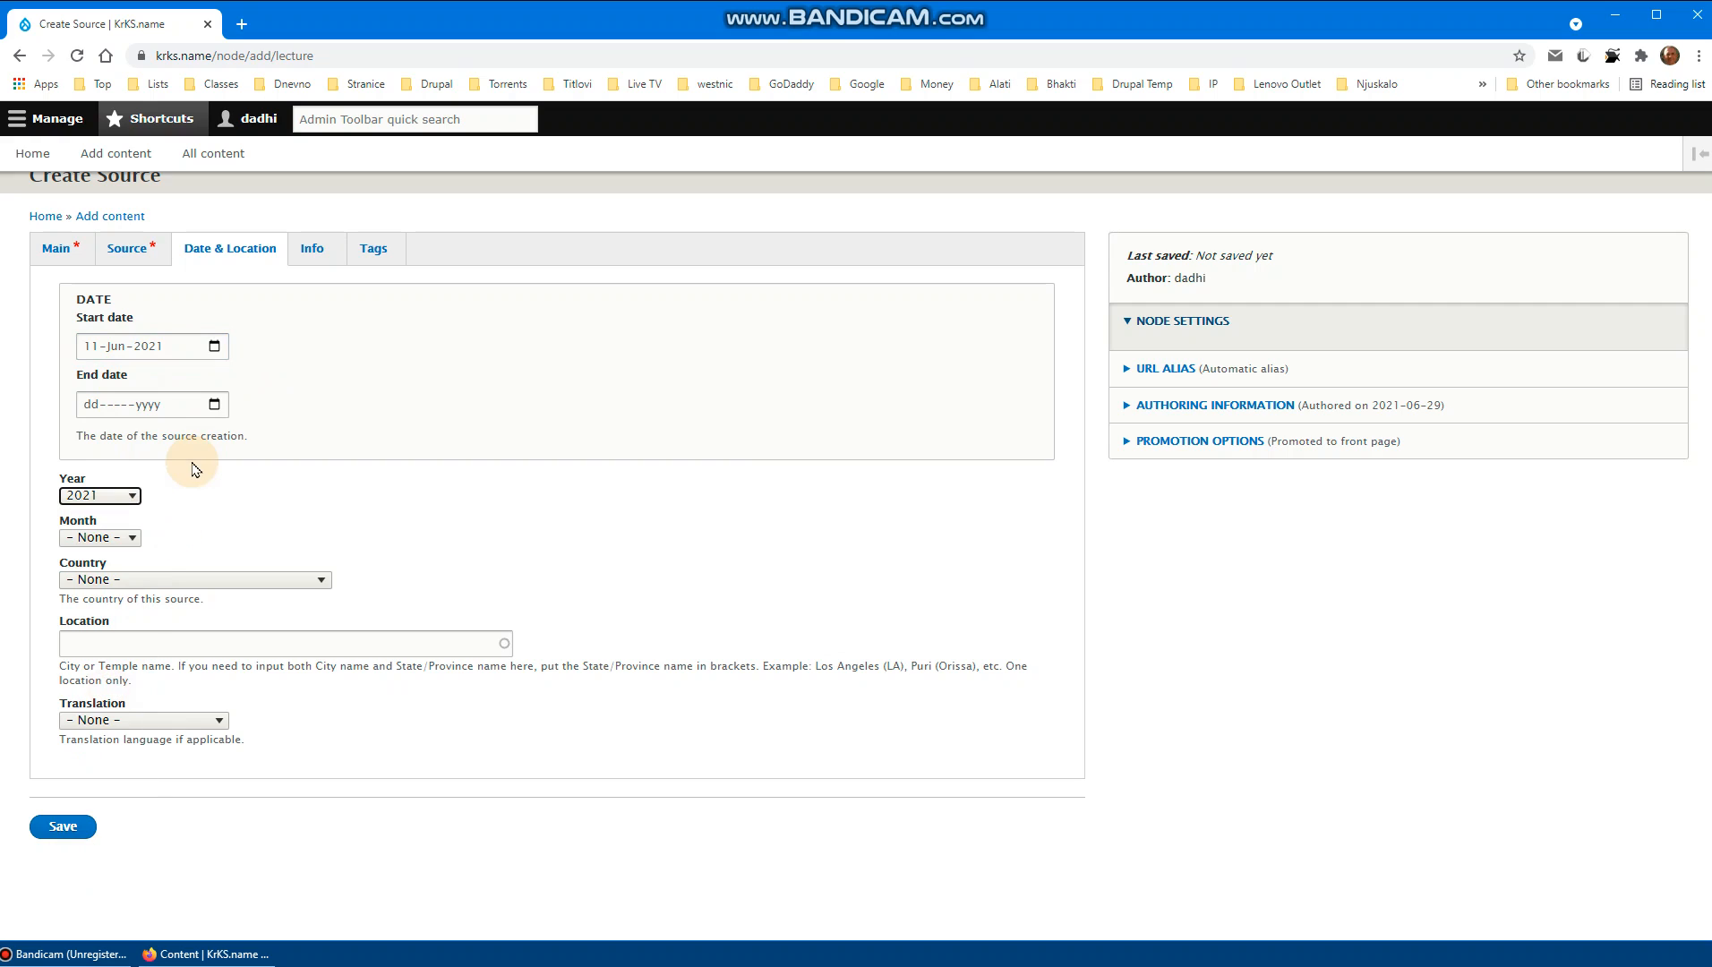
{"action": "left_click", "coordinate": [131, 538]}
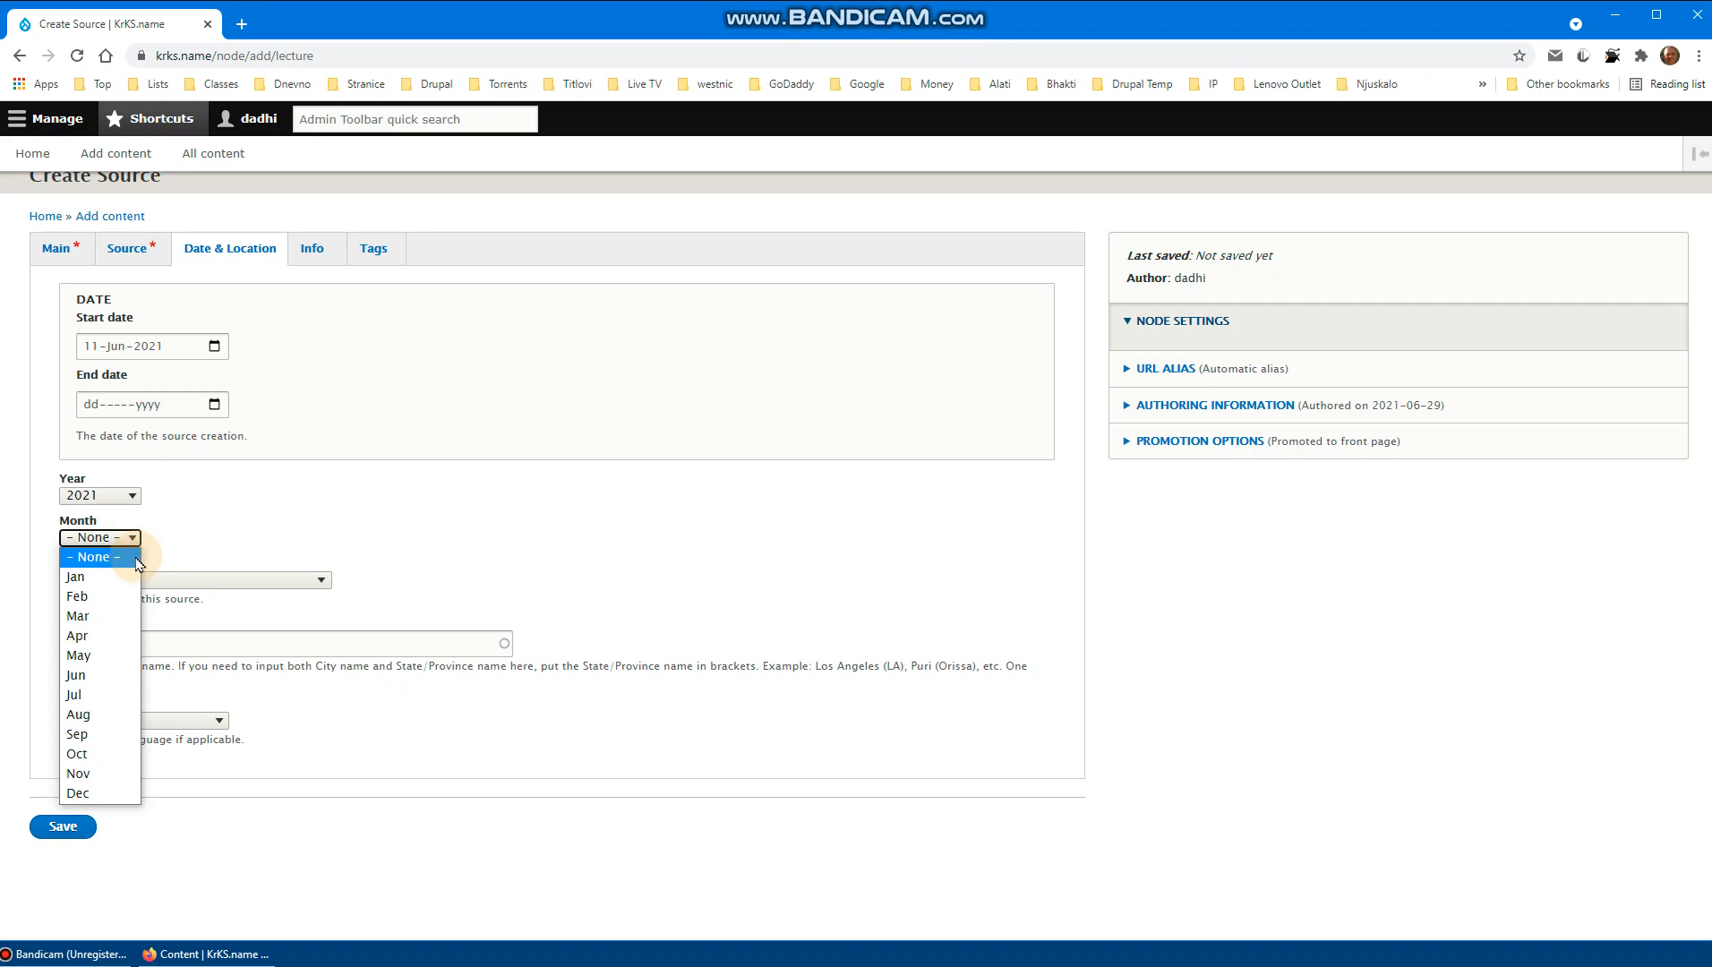
{"action": "left_click", "coordinate": [89, 675]}
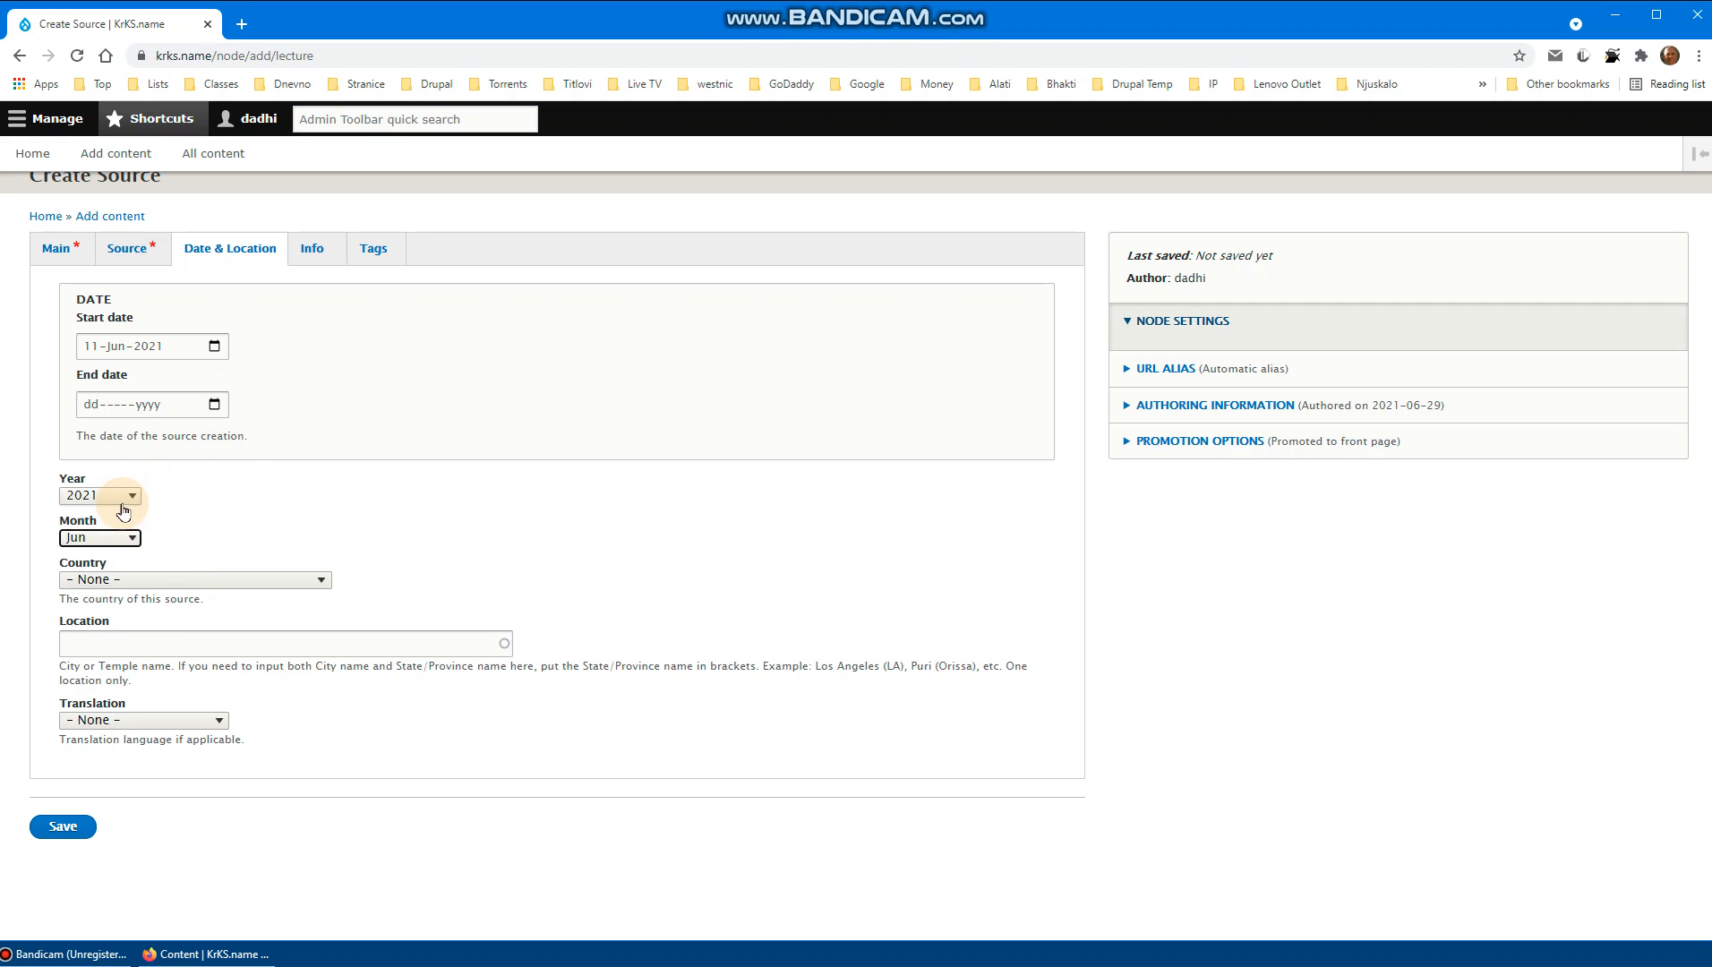
Set the source's country to Slovenia and choose the existing location Ljubljana (641)
{"action": "left_click", "coordinate": [208, 580]}
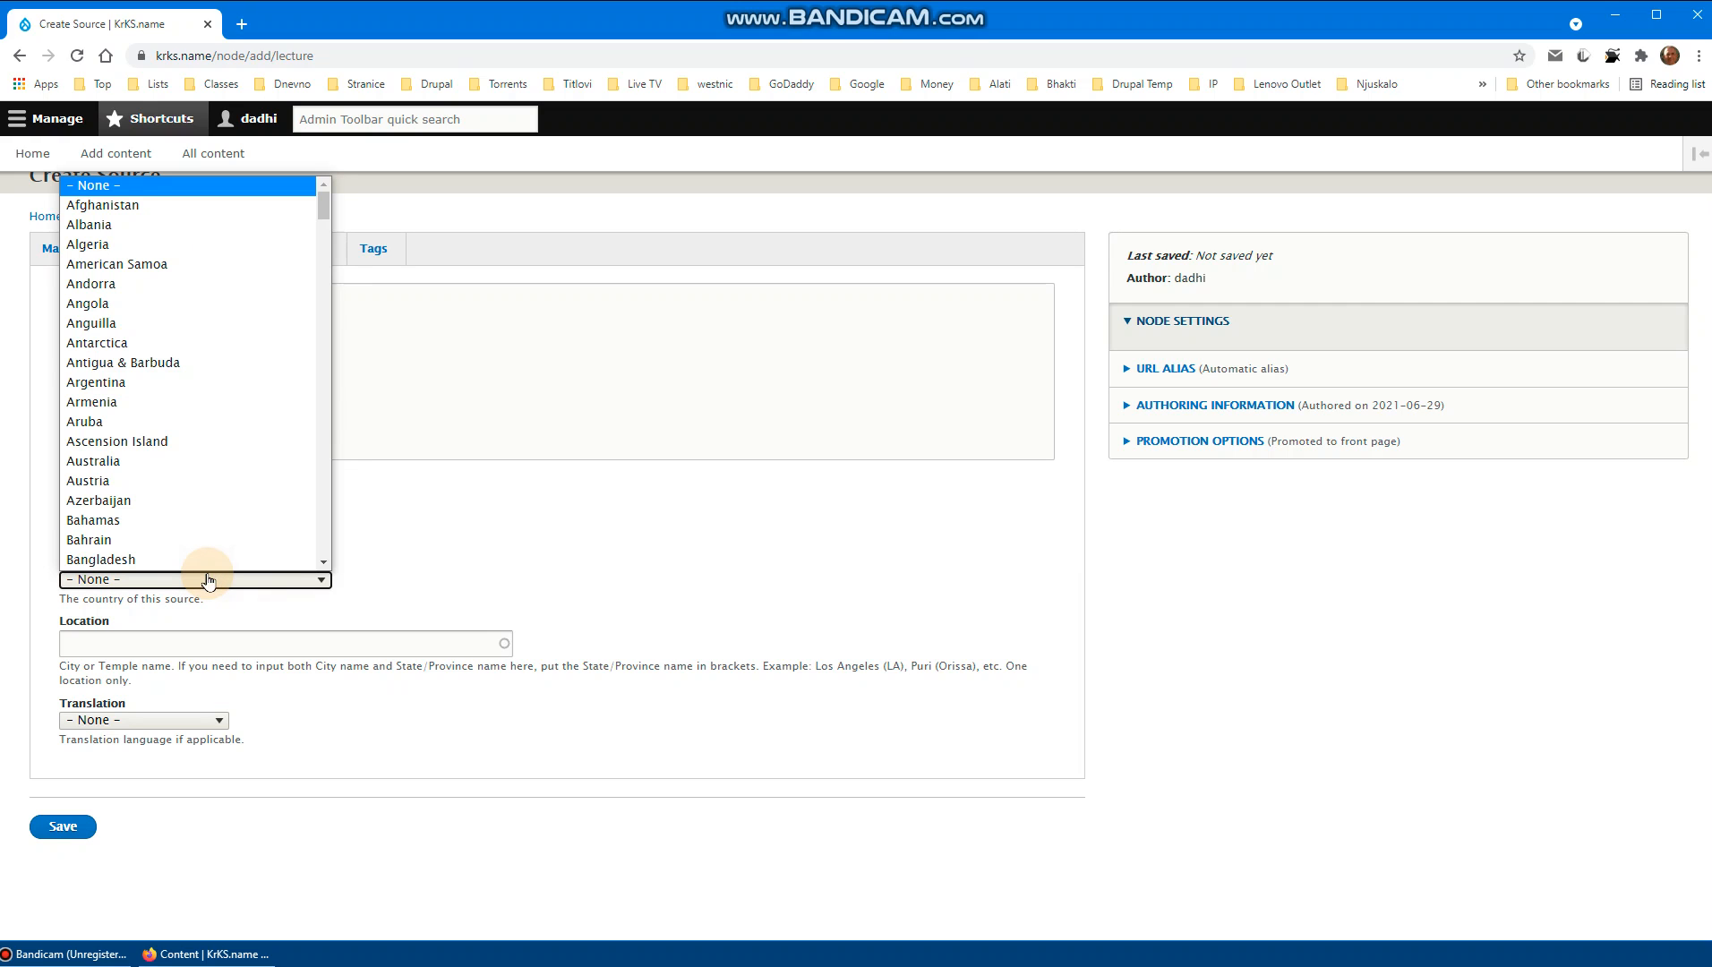
{"action": "scroll", "coordinate": [207, 295], "scroll_direction": "down", "scroll_amount": 20}
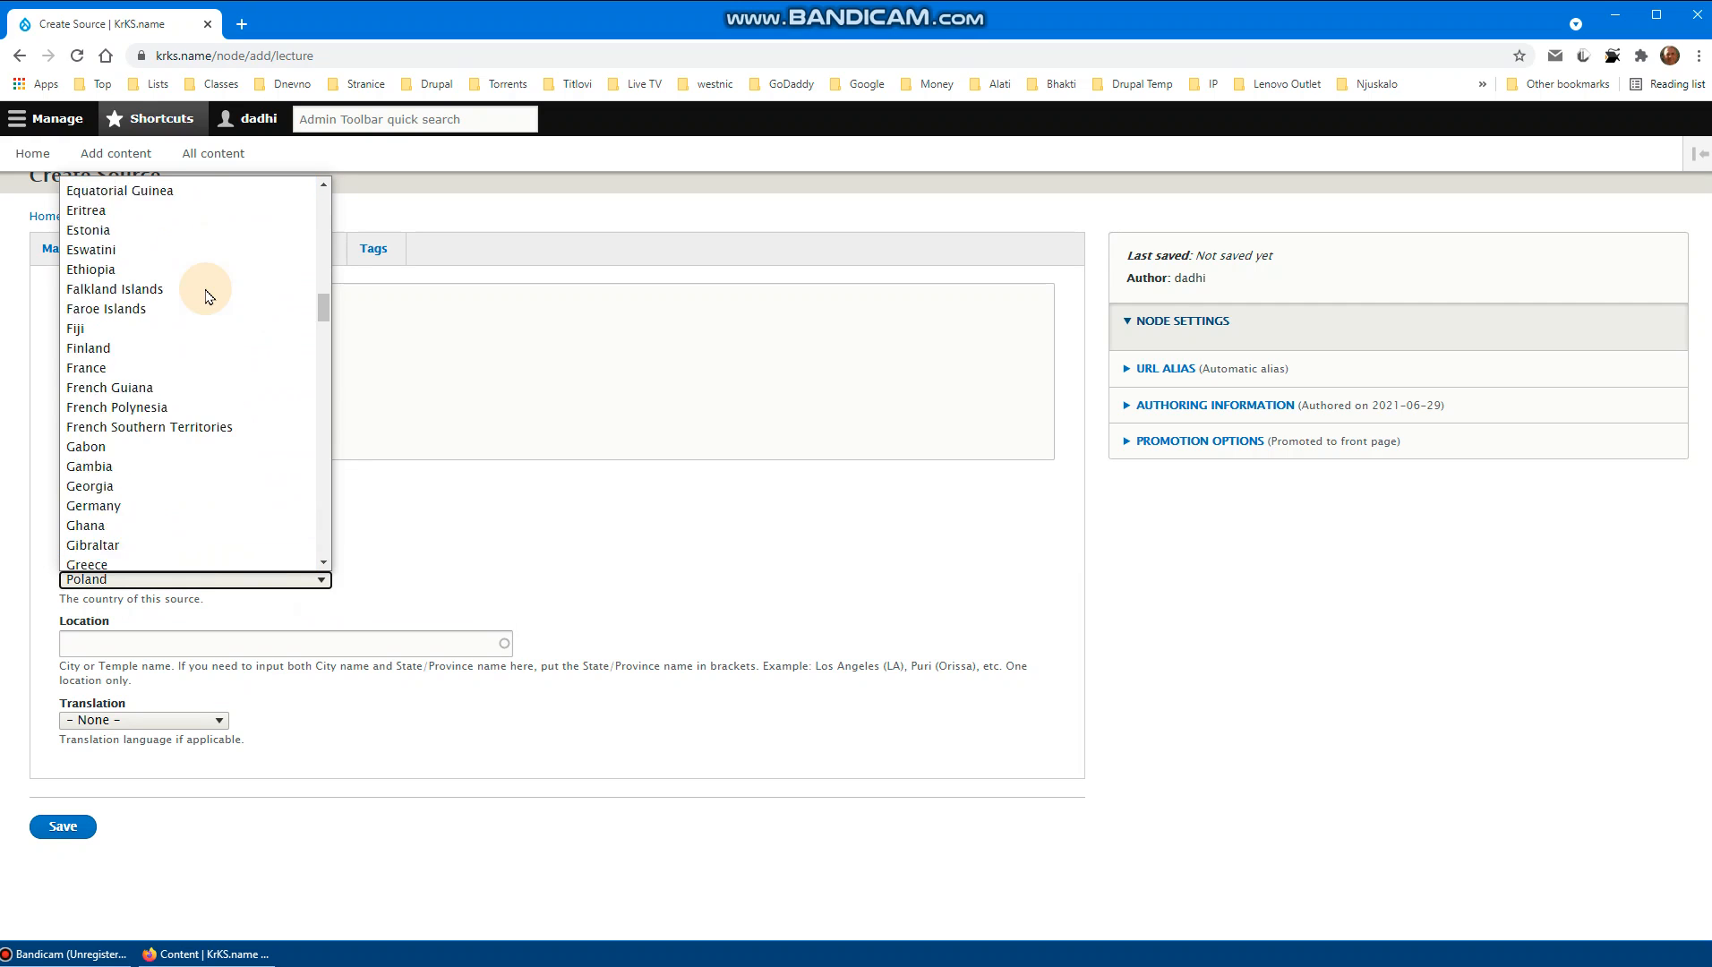
{"action": "type", "text": "slo"}
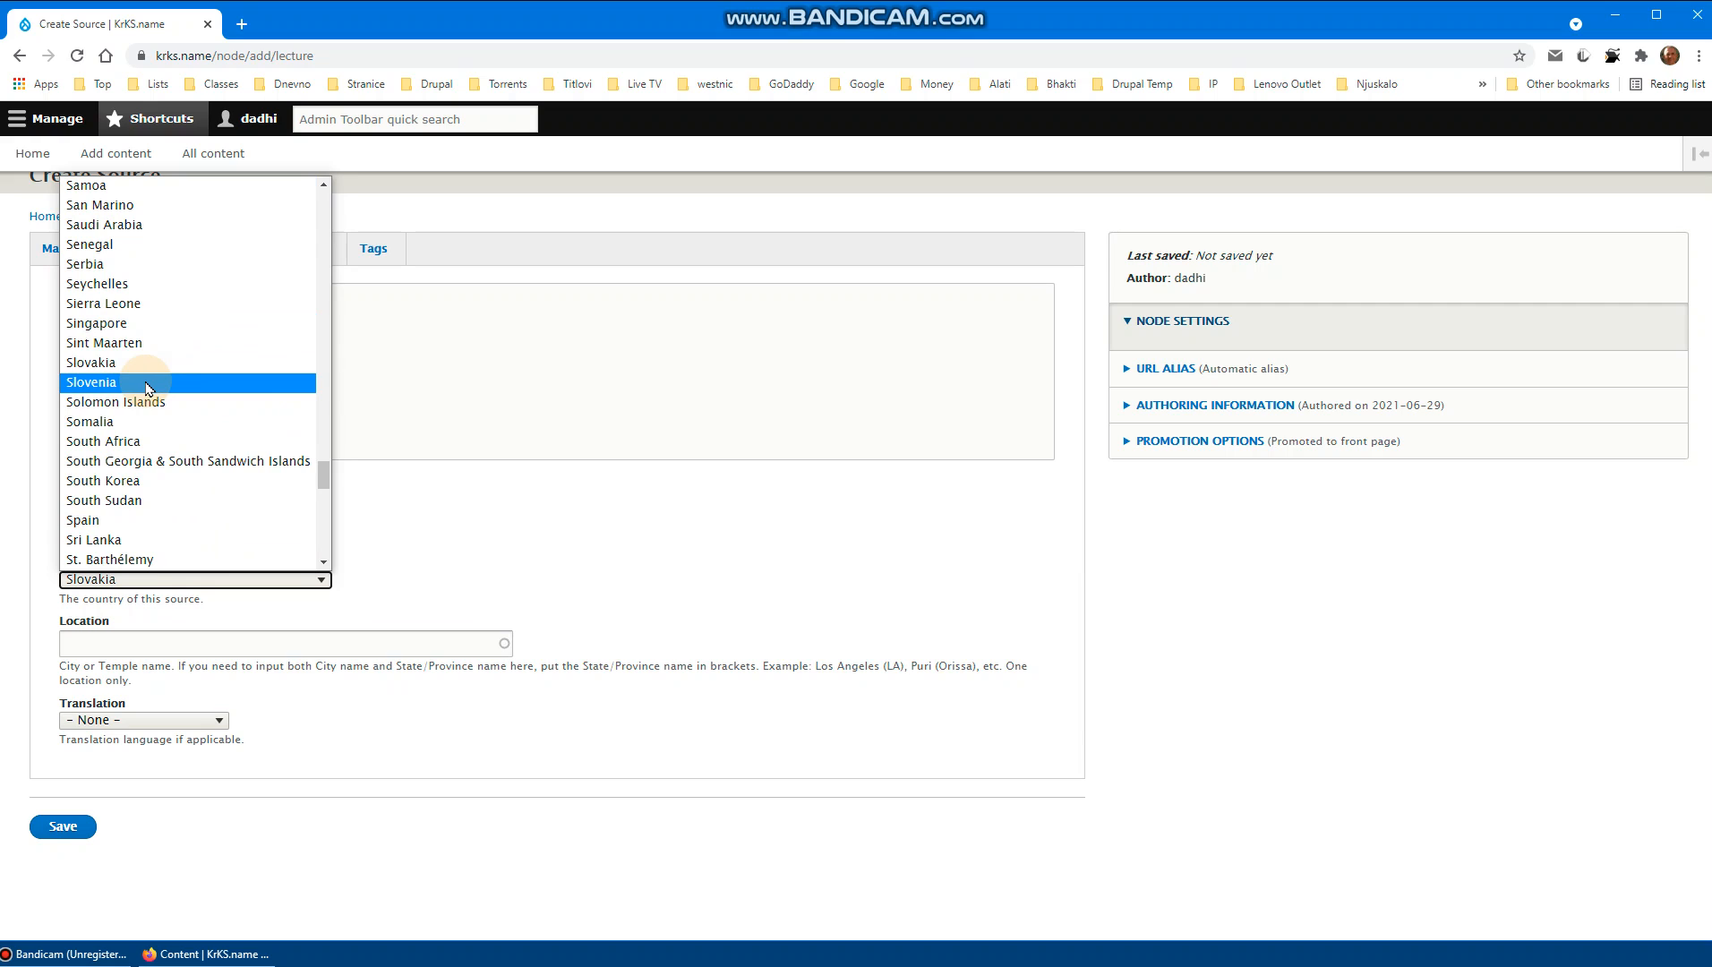
{"action": "left_click", "coordinate": [148, 385]}
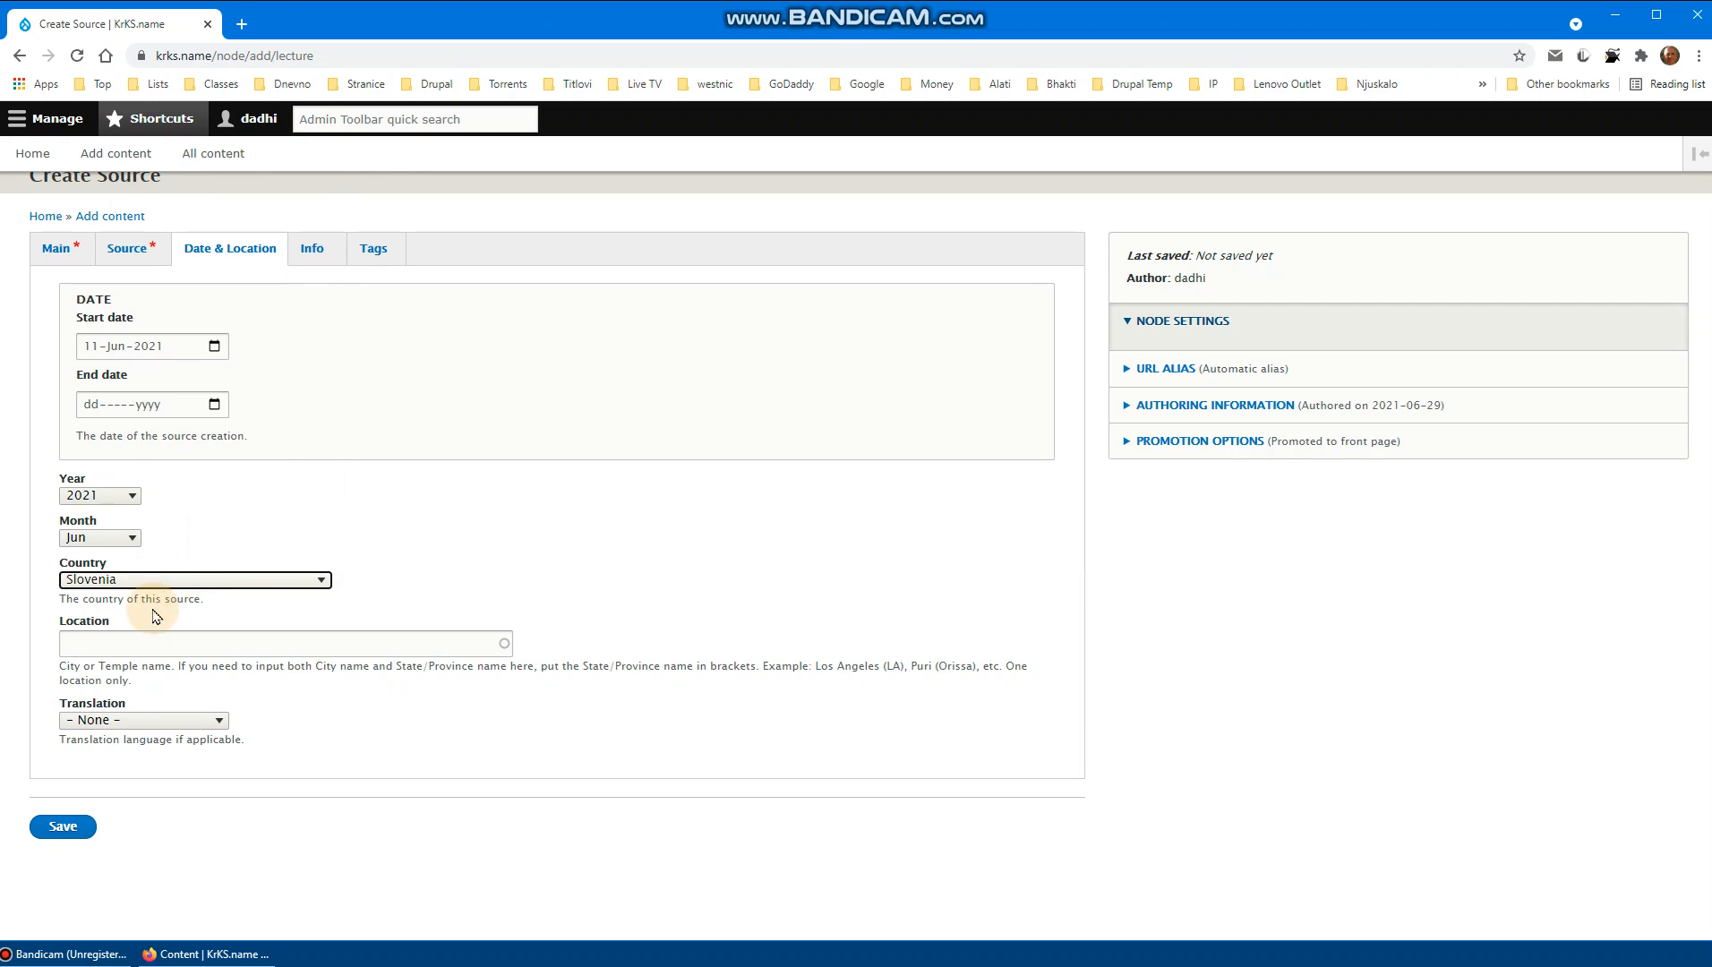
{"action": "left_click", "coordinate": [148, 638]}
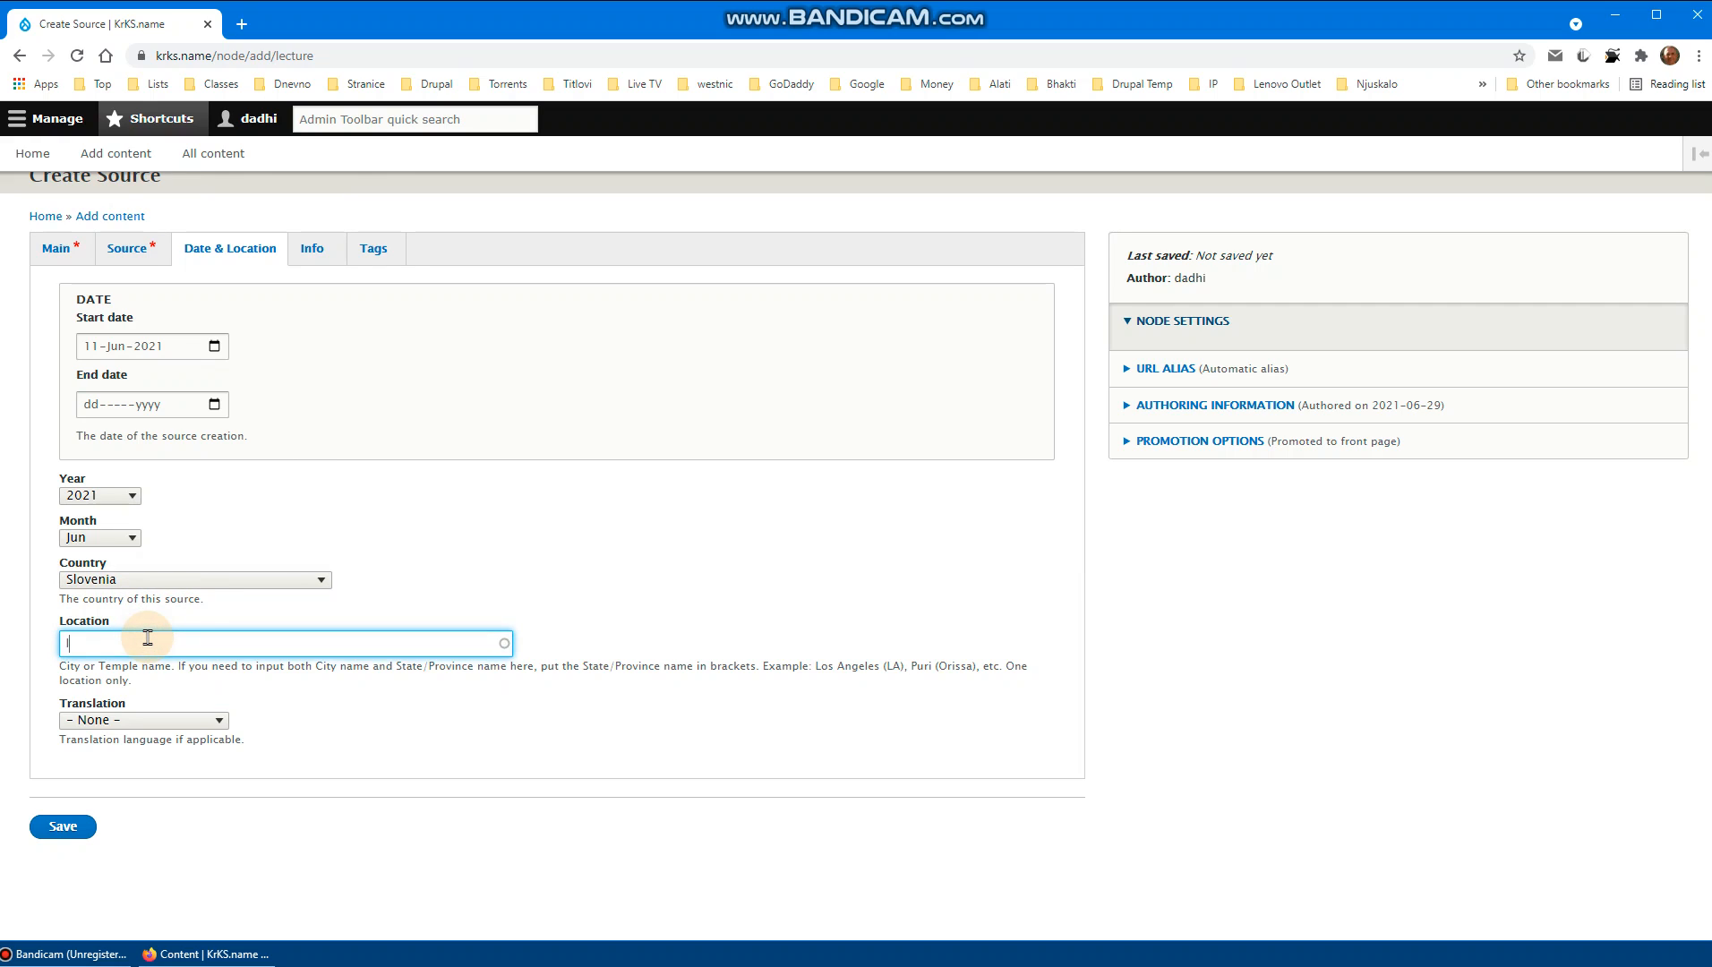
{"action": "type", "text": "lj"}
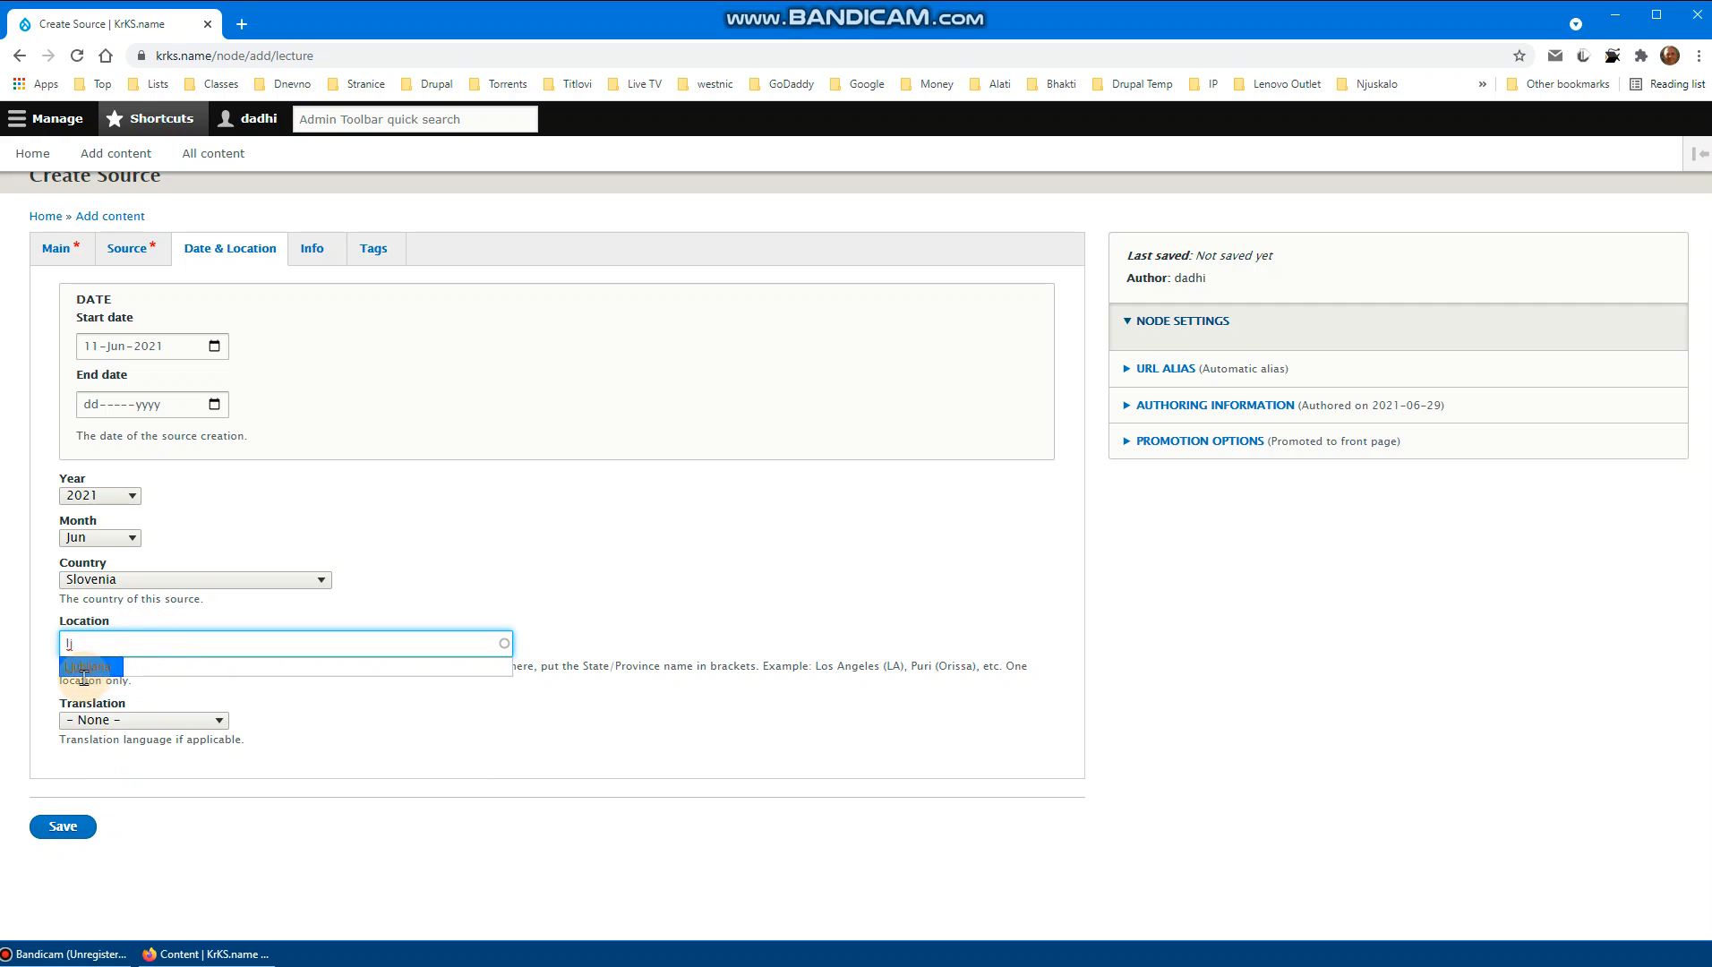
{"action": "left_click", "coordinate": [111, 672]}
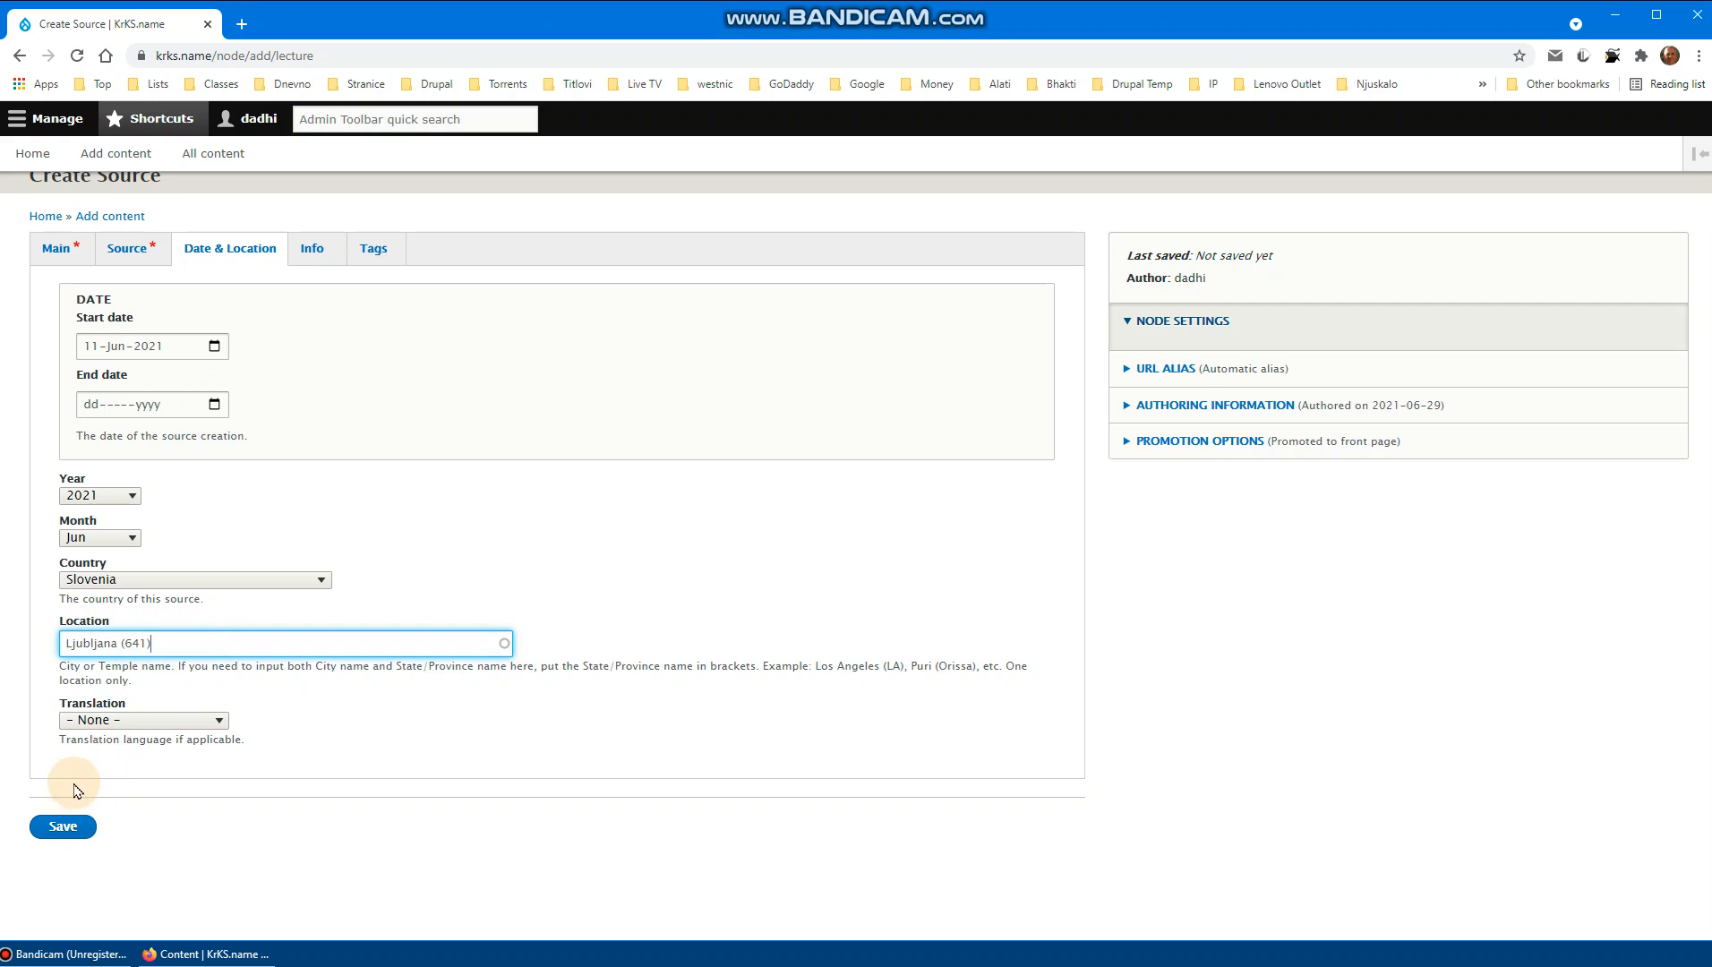
Set the source's translation language to Slovenščina (Slovenian)
{"action": "left_click", "coordinate": [169, 721]}
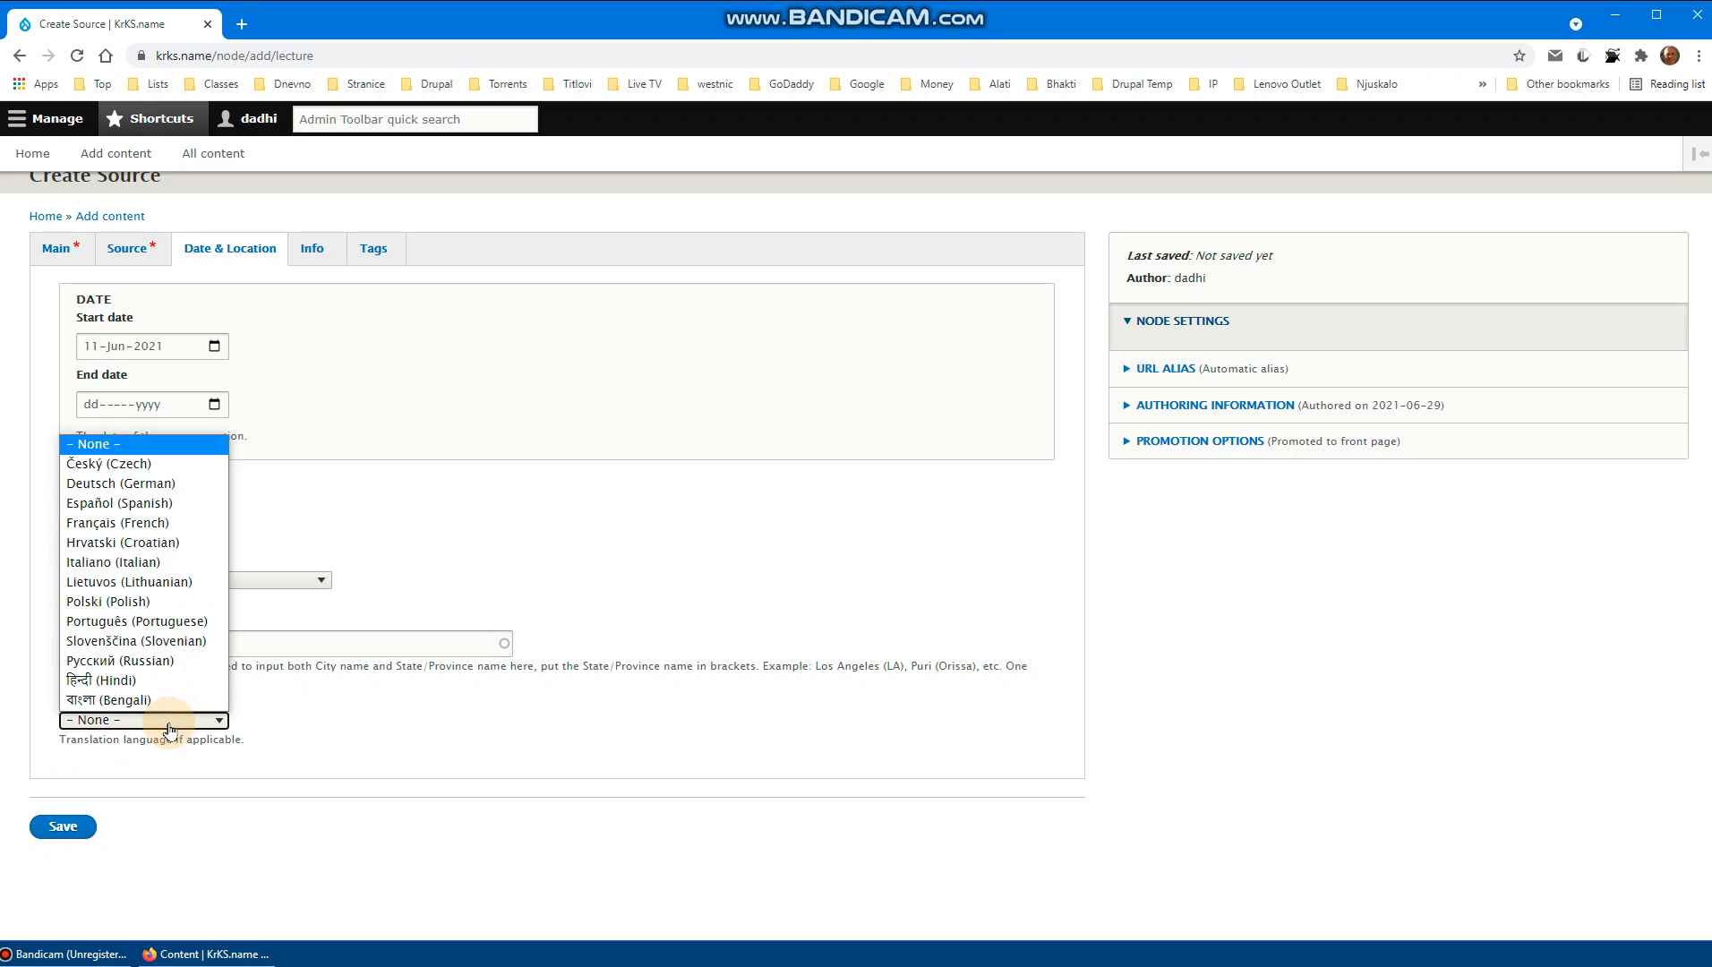
{"action": "left_click", "coordinate": [178, 641]}
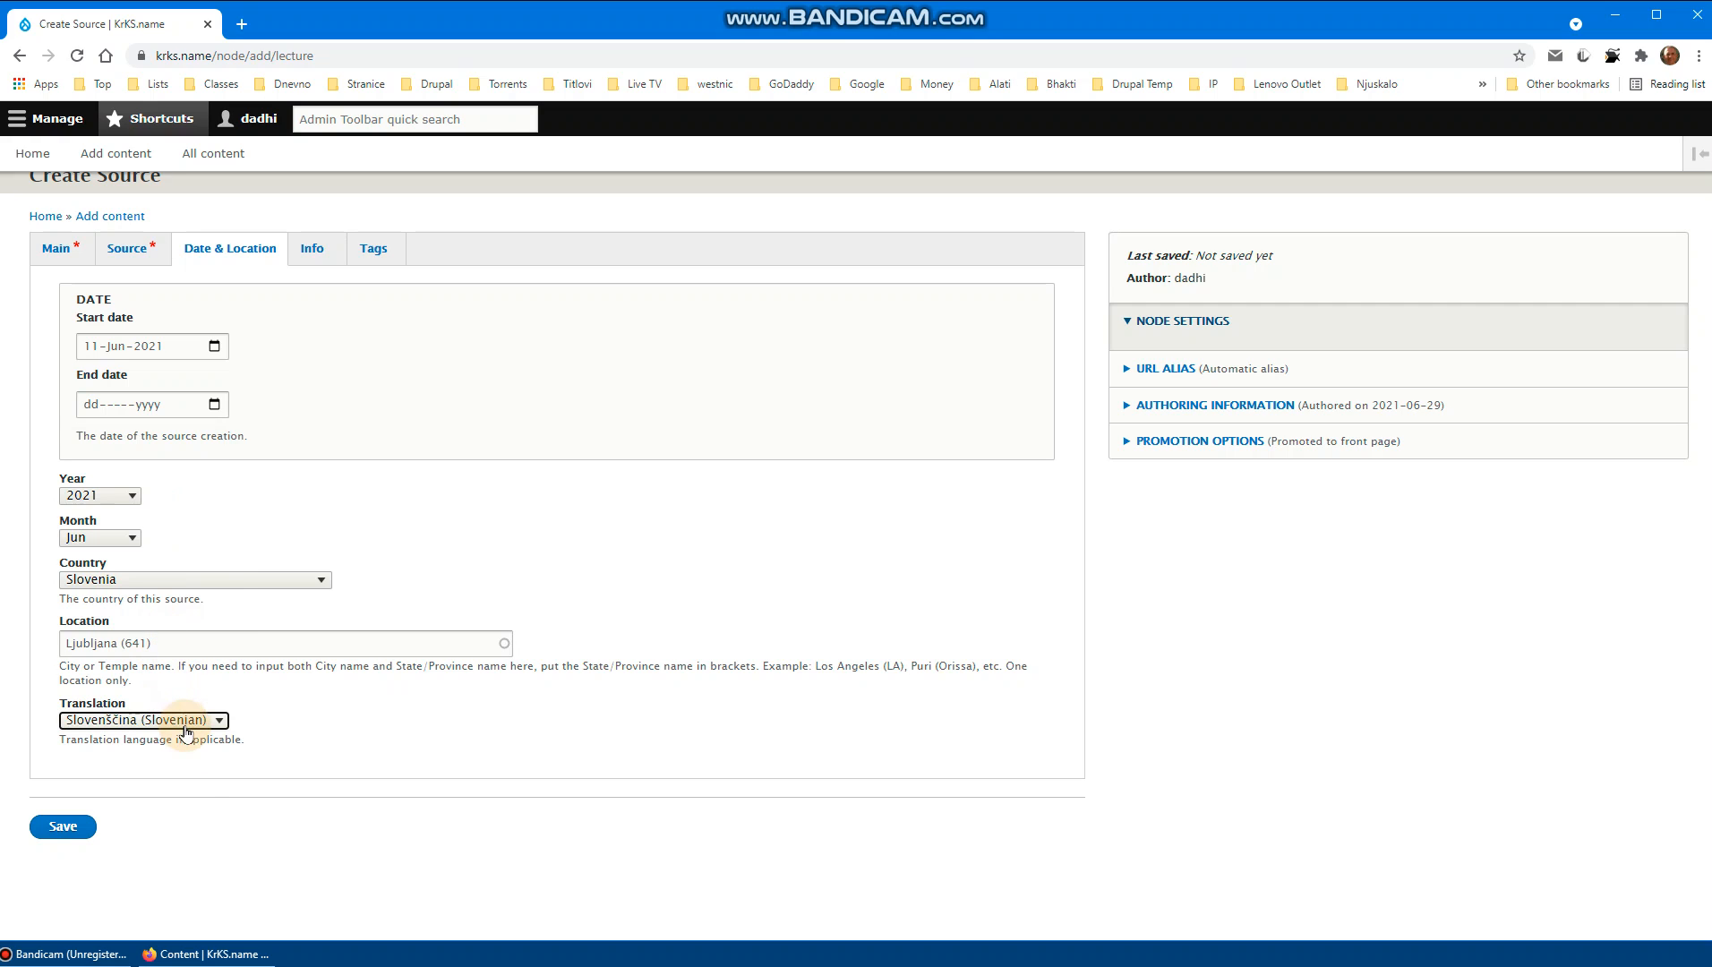
{"action": "left_click", "coordinate": [334, 745]}
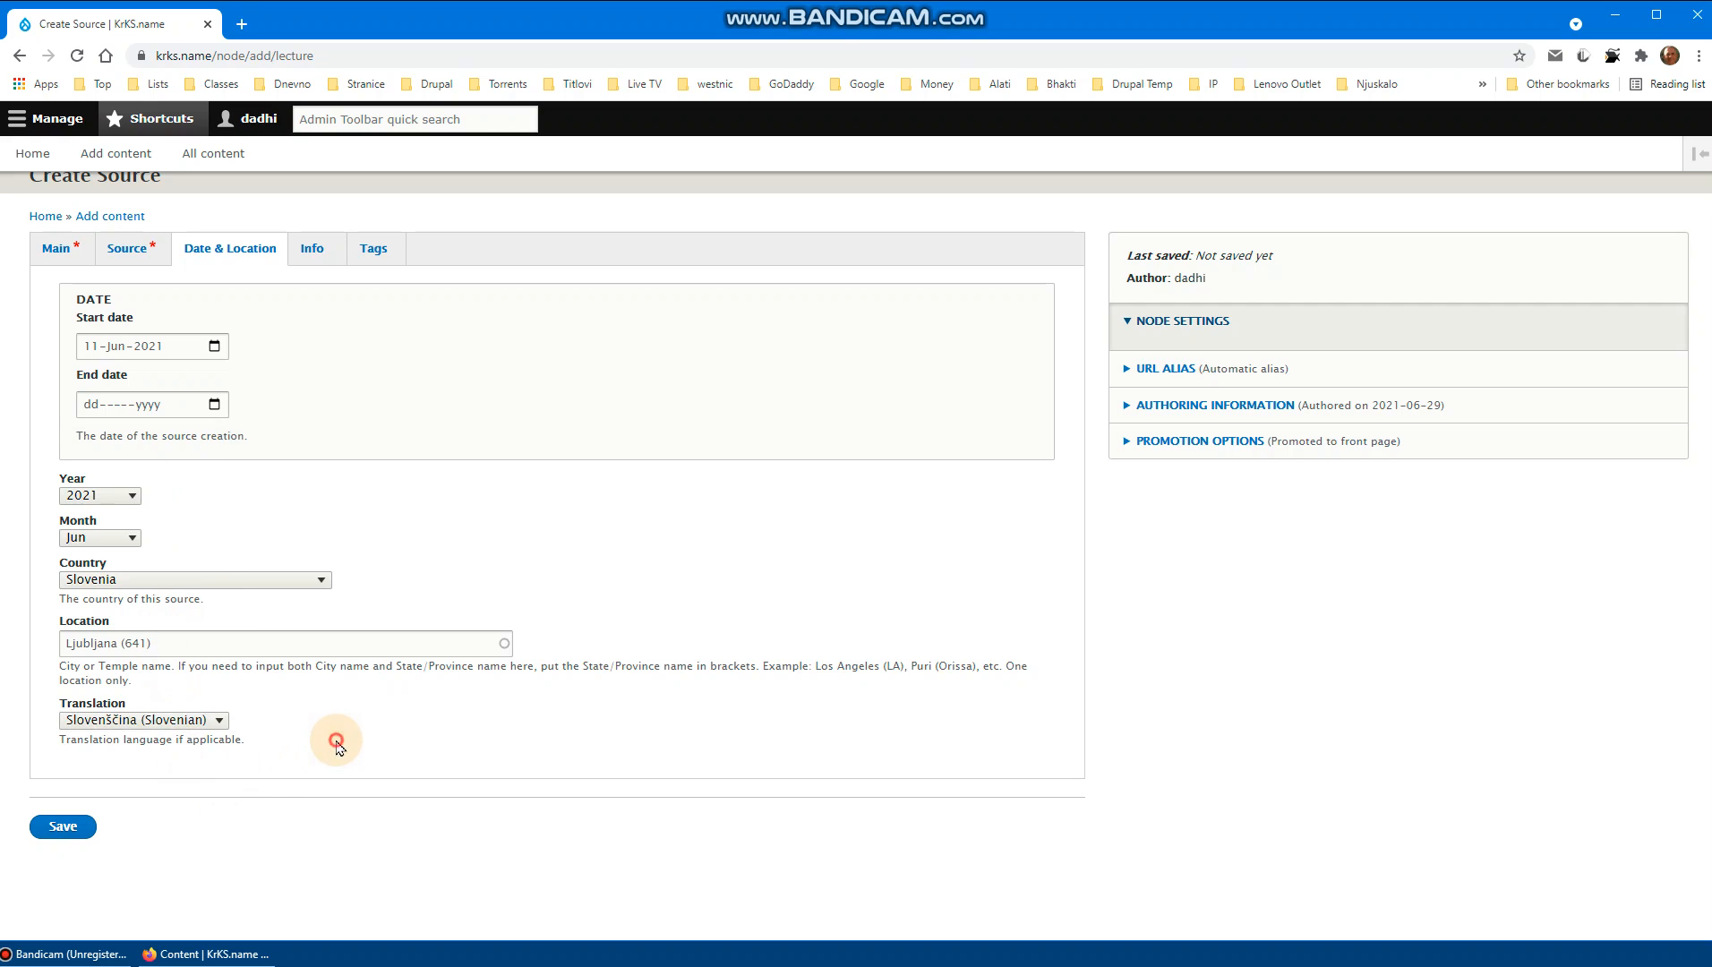